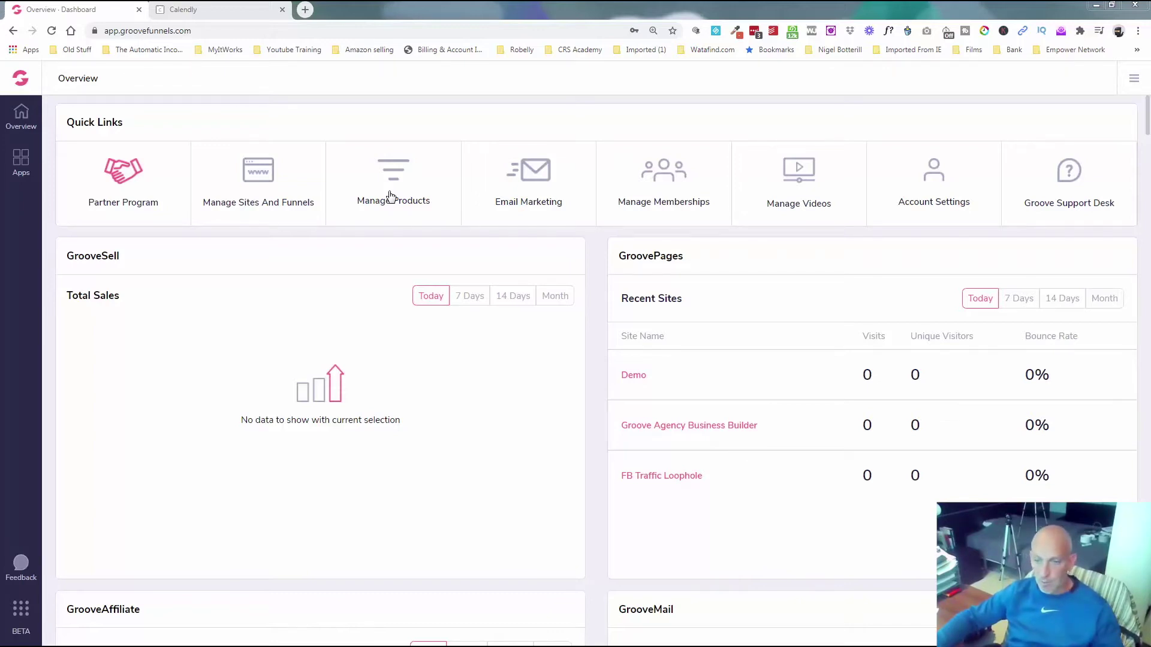
Open Manage Sites And Funnels from the dashboard's Quick Links
left_click(239, 187)
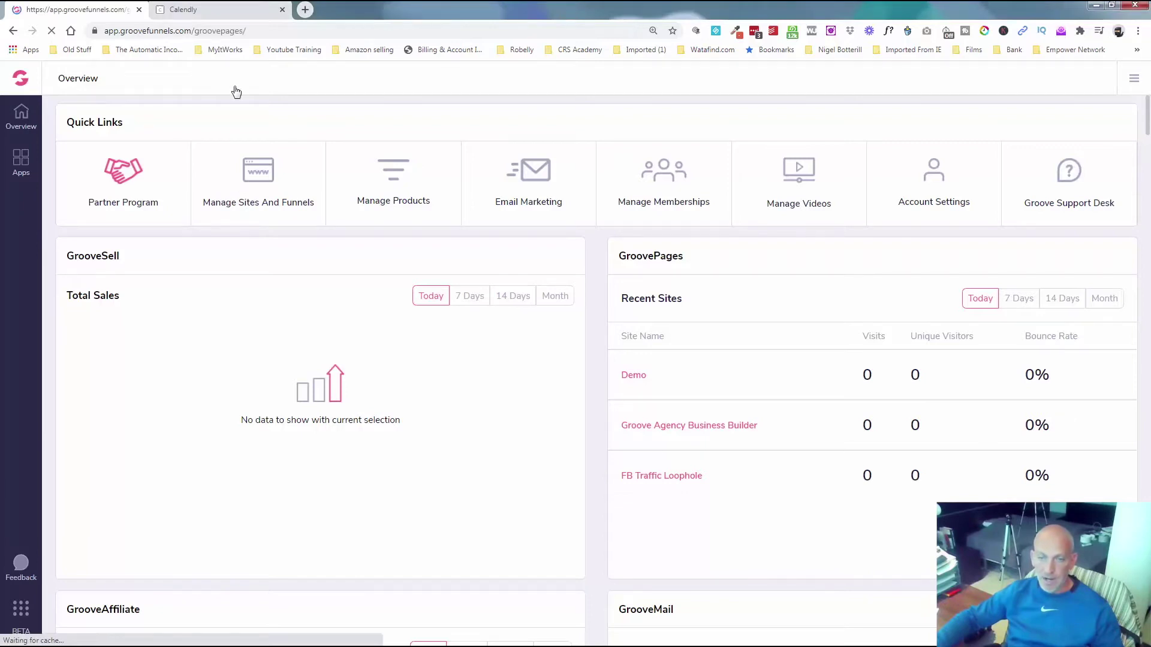
Copy the 60 Minute Coaching Call booking link and open it in a new tab
left_click(228, 9)
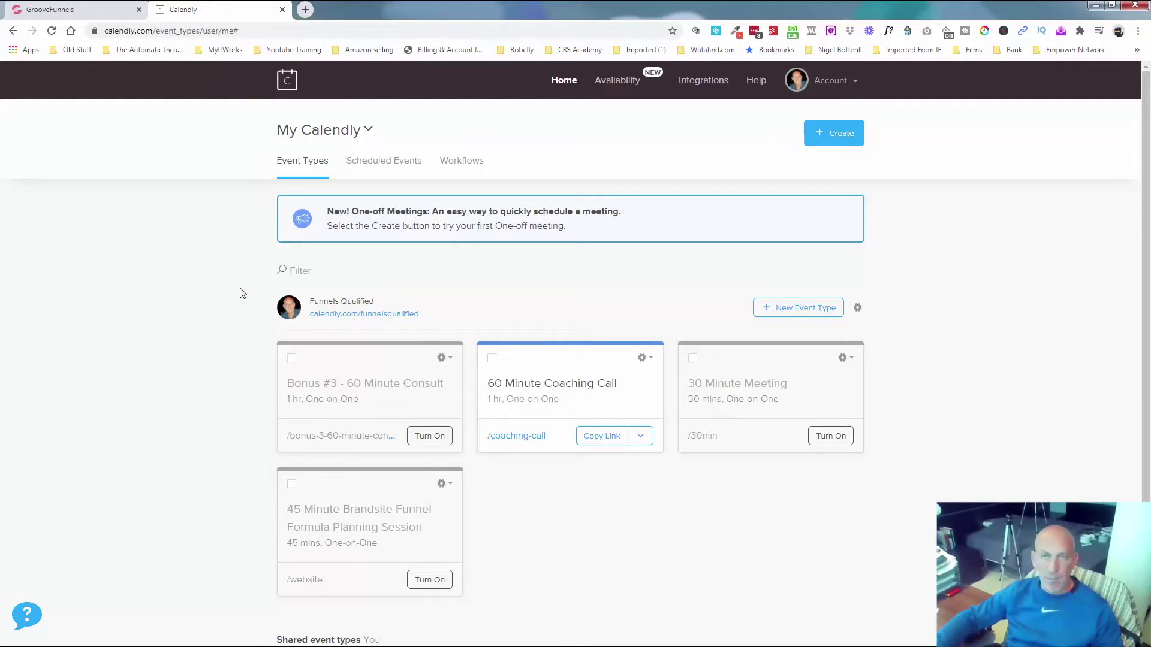
left_click(617, 436)
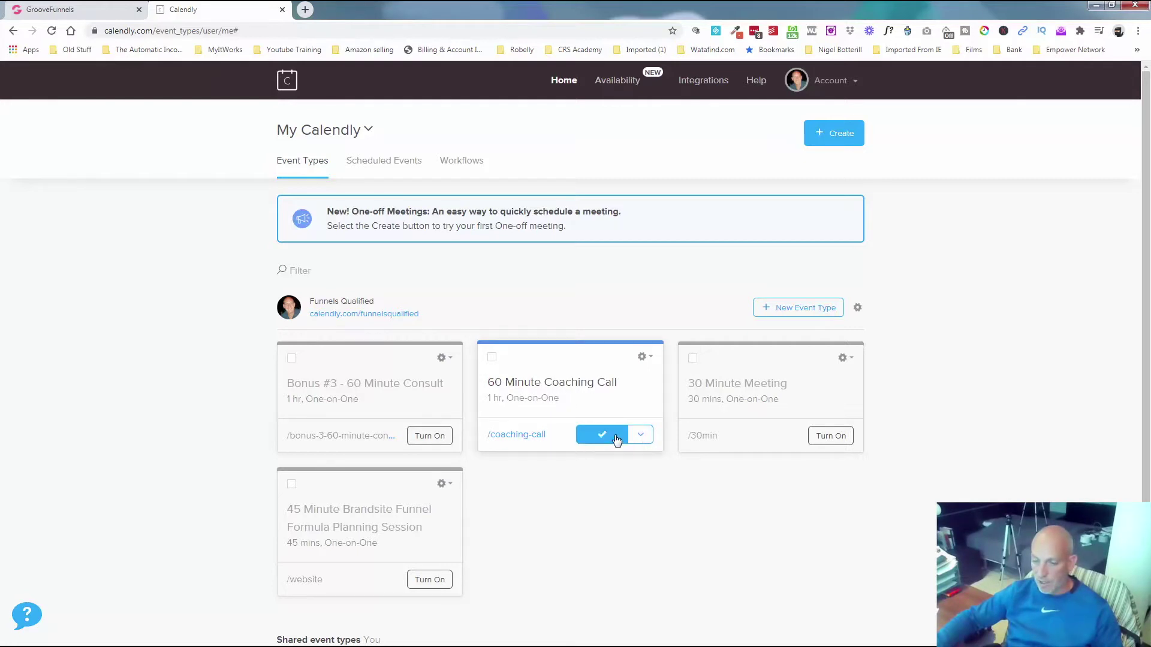
left_click(306, 14)
right_click(292, 31)
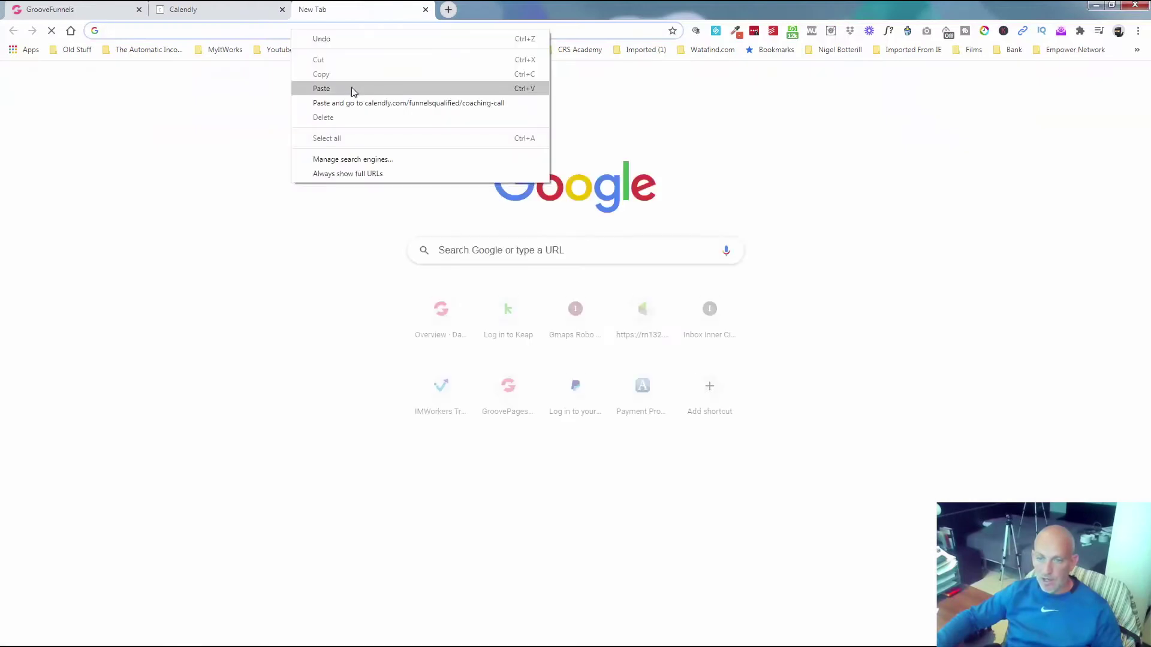
left_click(368, 102)
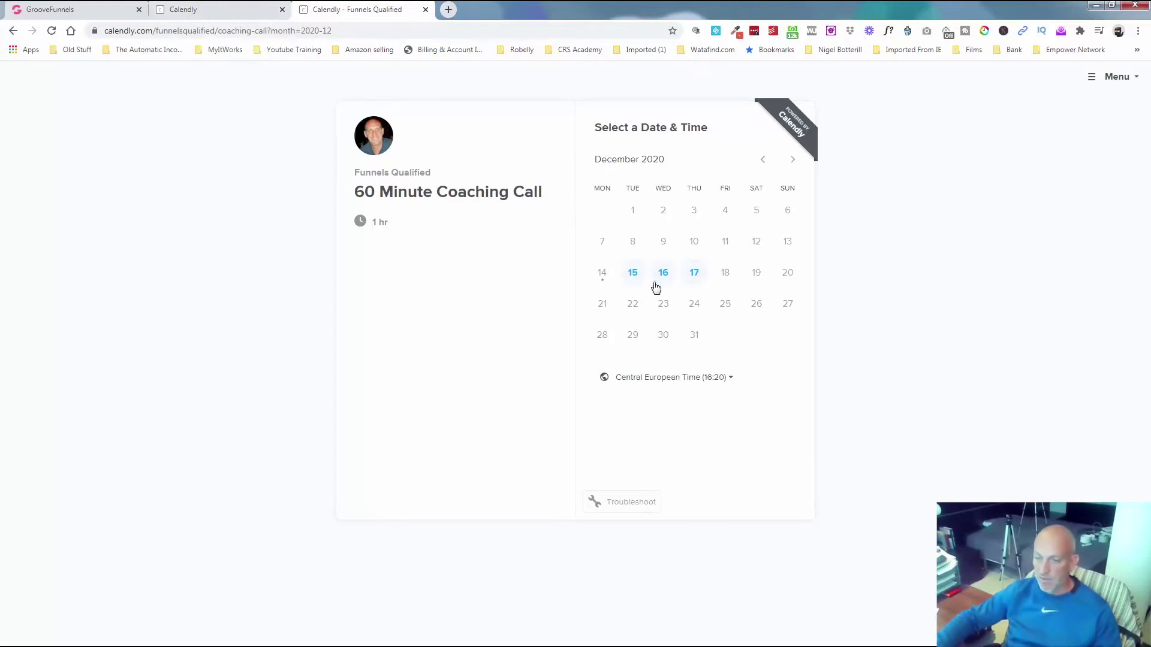
Check the available times on December 15, then close the booking page and return to My Sites
left_click(634, 277)
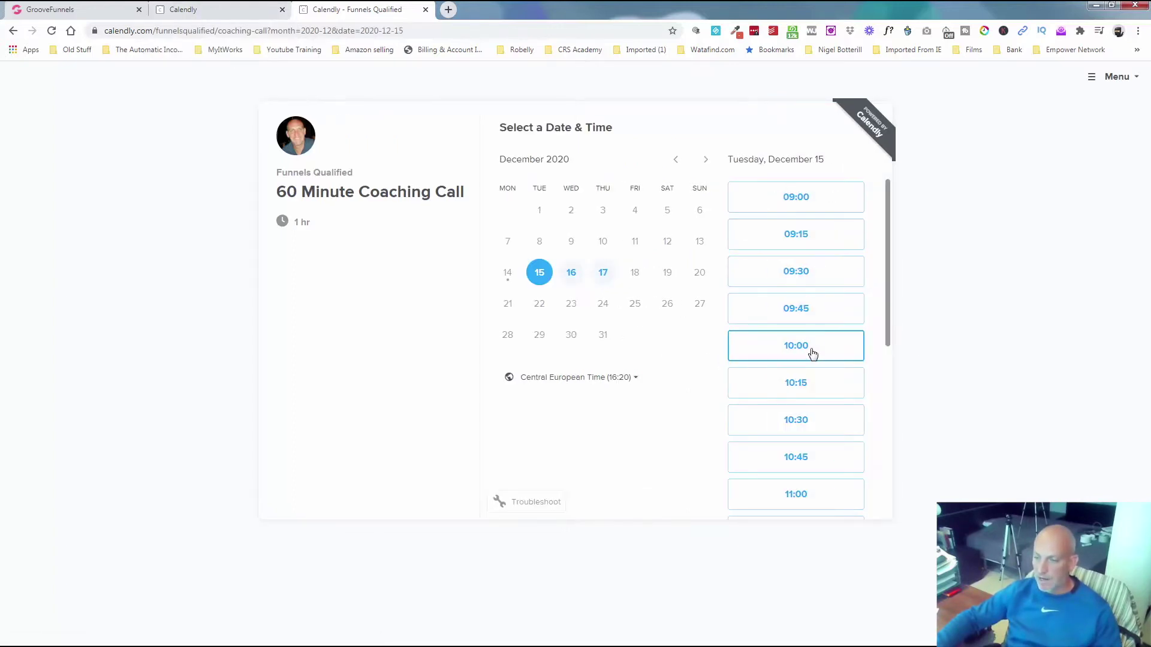
scroll(811, 356, "down", 3)
scroll(811, 356, "up", 4)
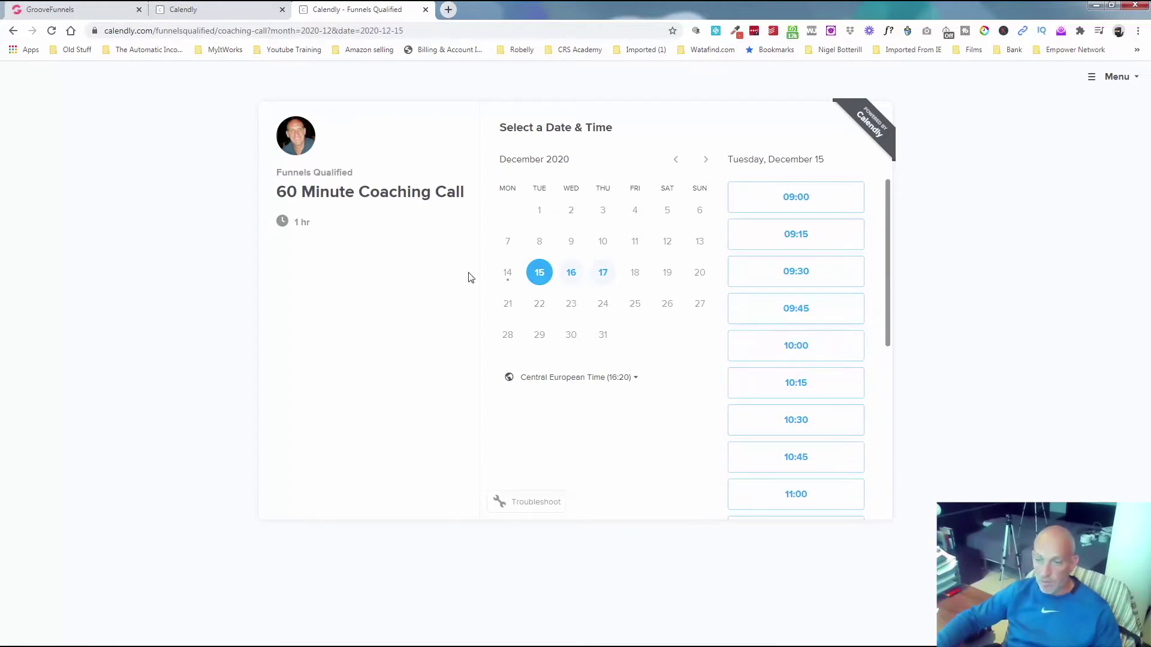
left_click(426, 10)
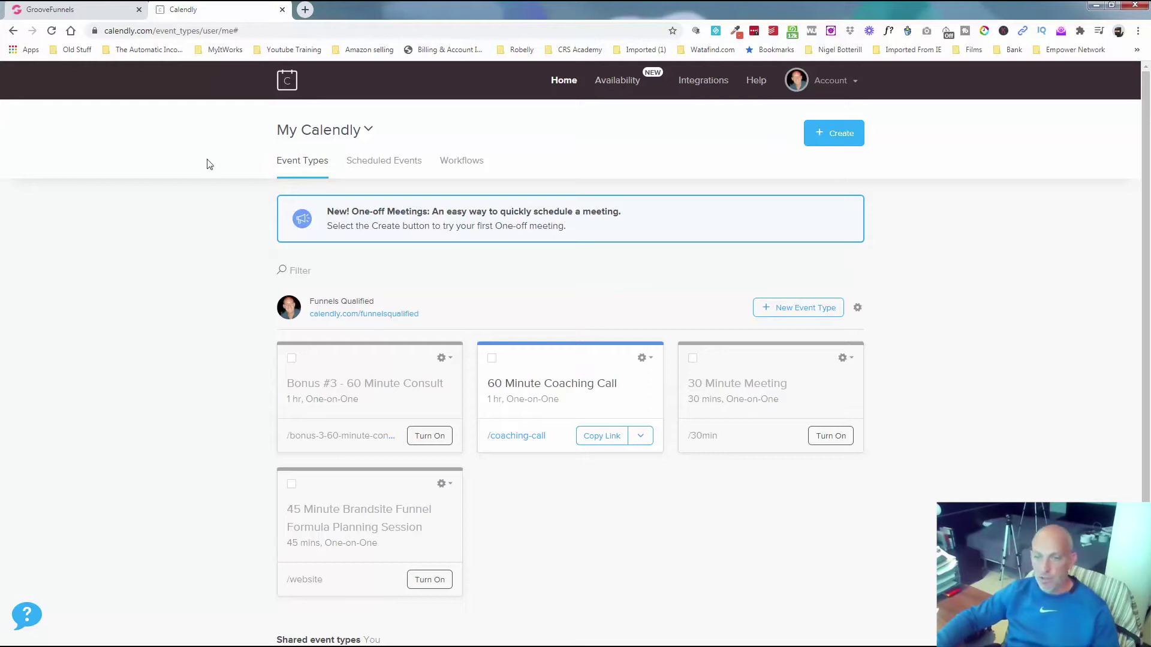
left_click(78, 10)
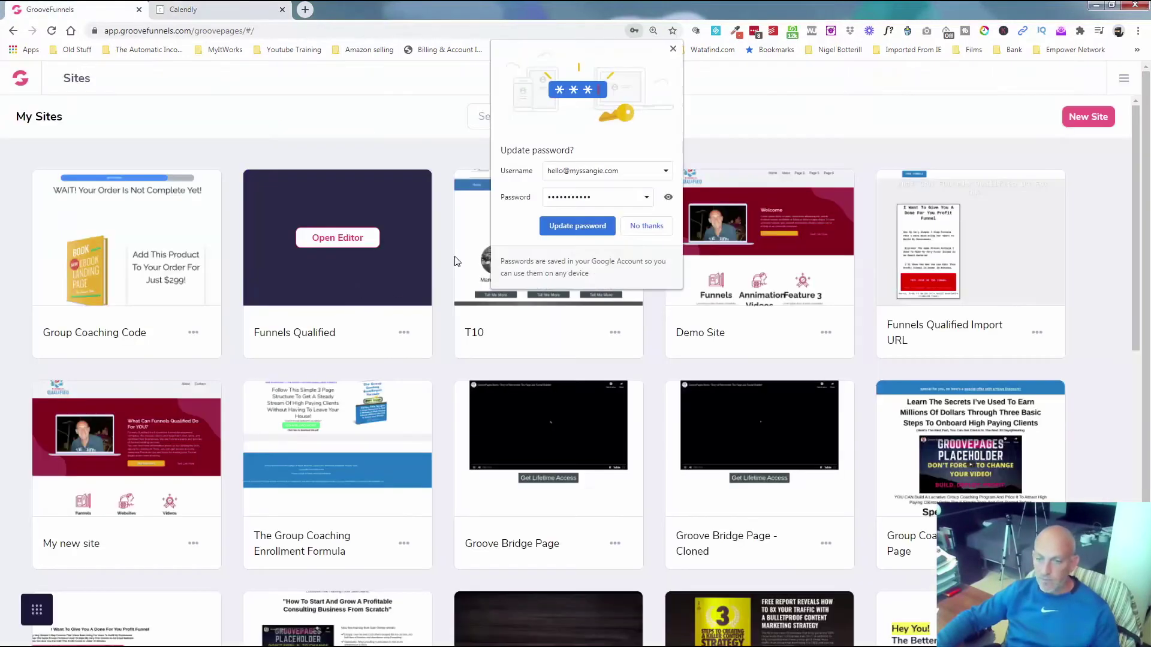
Dismiss the save-password prompt, scroll down to the Demo site card and open it
left_click(673, 49)
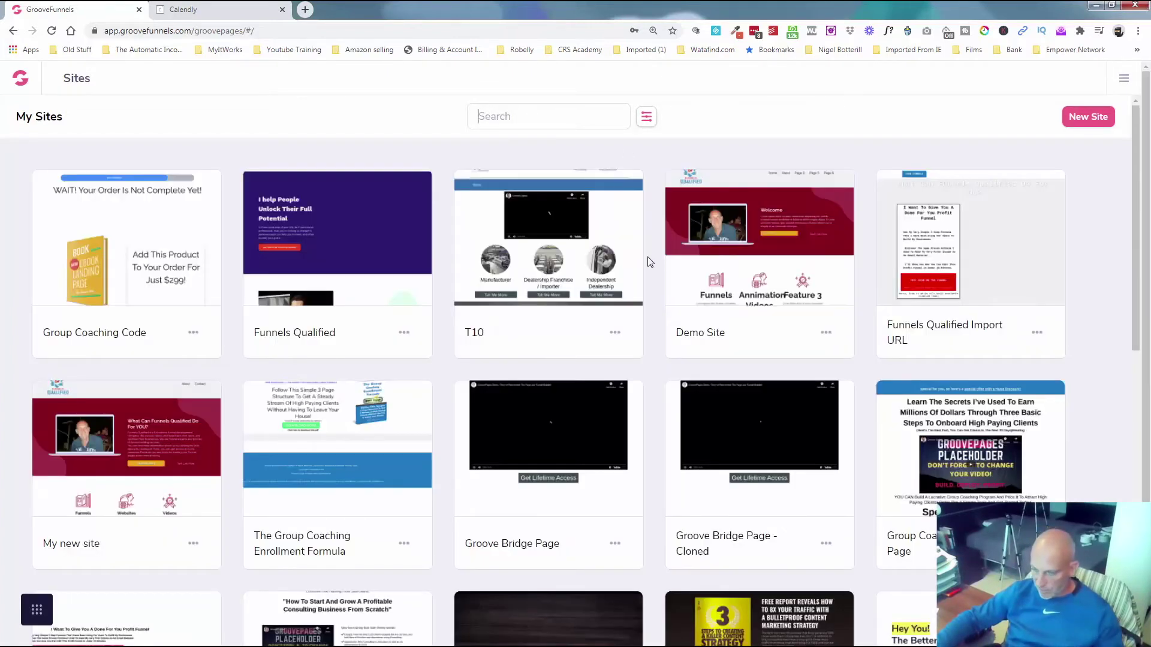
scroll(649, 262, "down", 7)
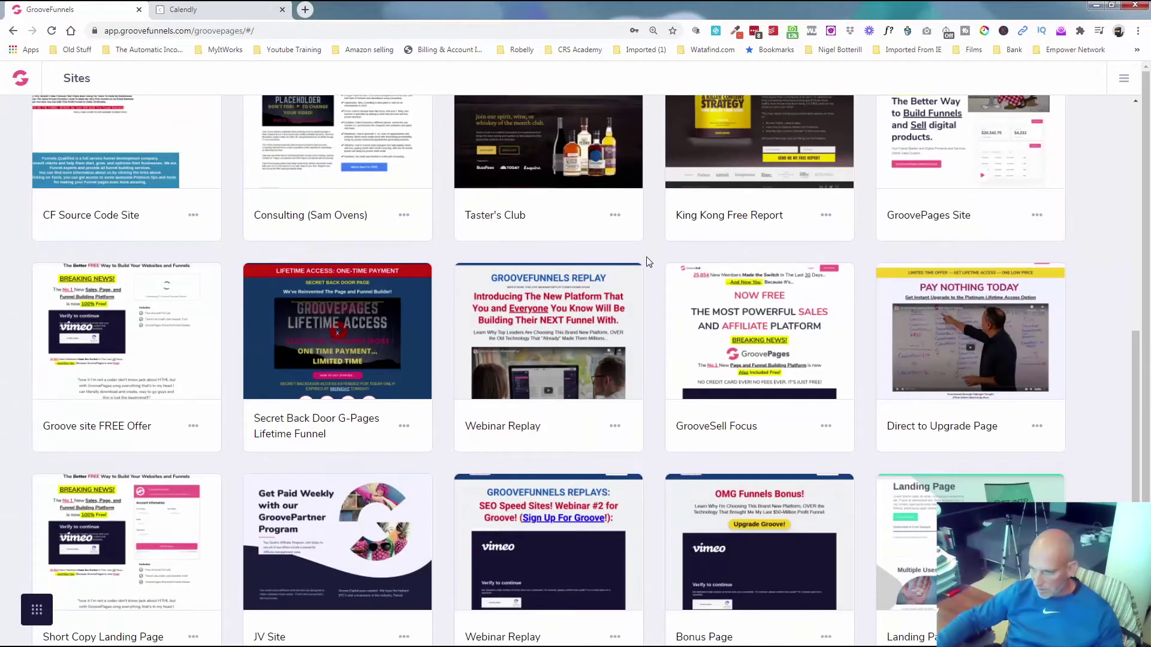
scroll(646, 262, "down", 4)
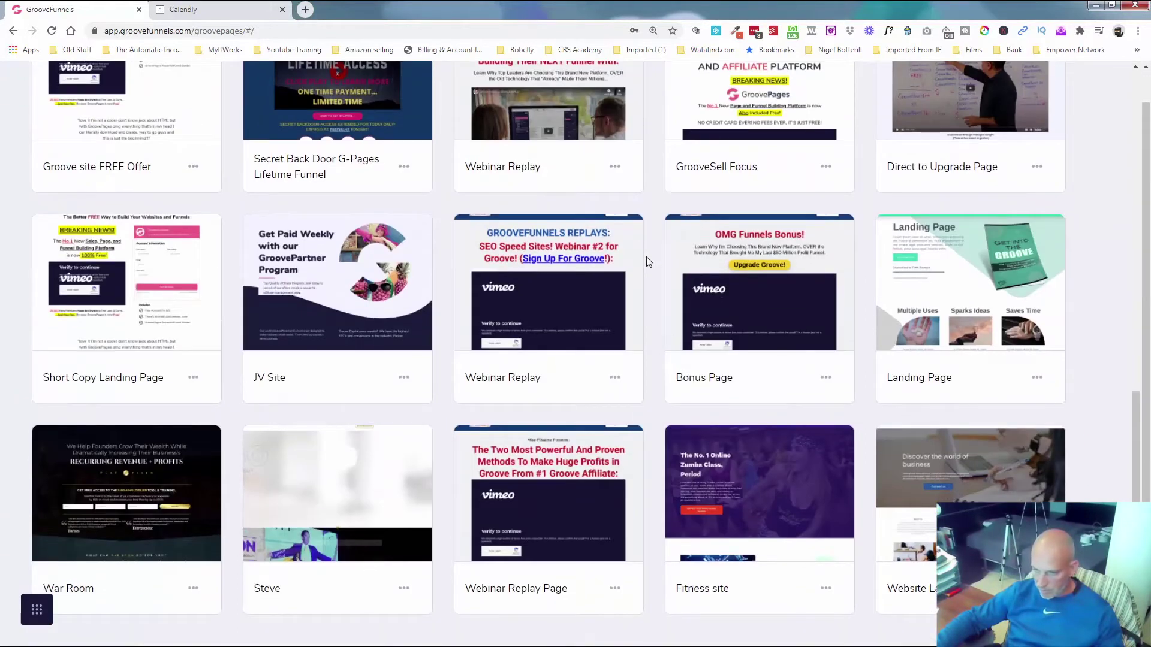
scroll(647, 257, "down", 5)
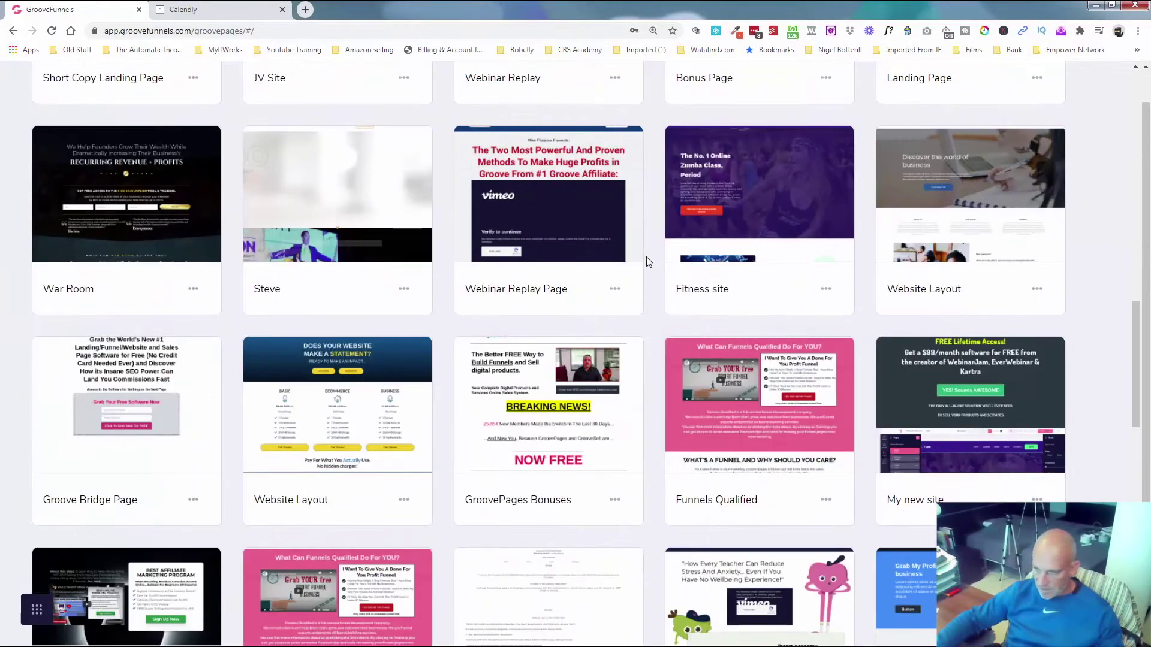
scroll(645, 258, "down", 6)
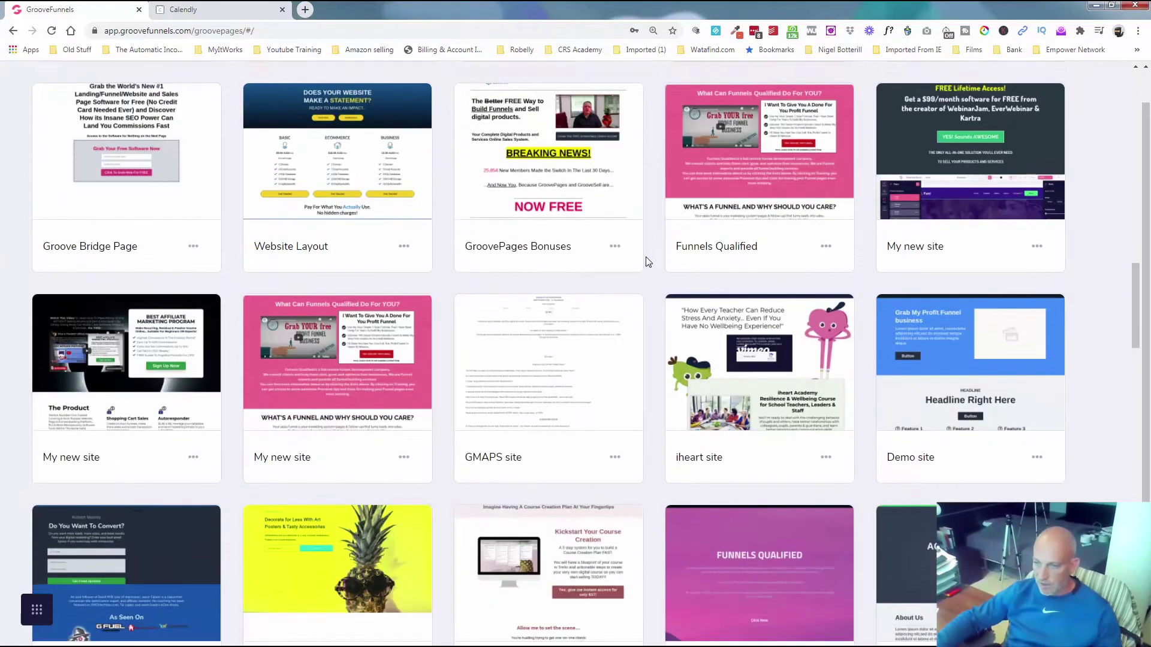
scroll(647, 262, "down", 4)
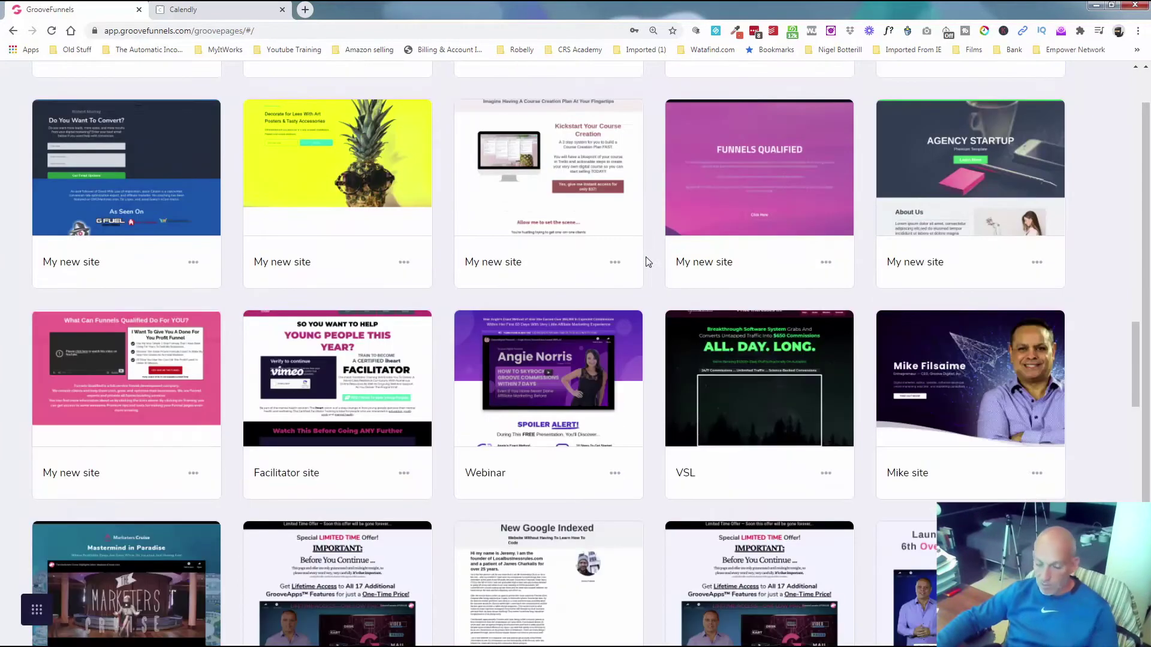
scroll(646, 262, "down", 7)
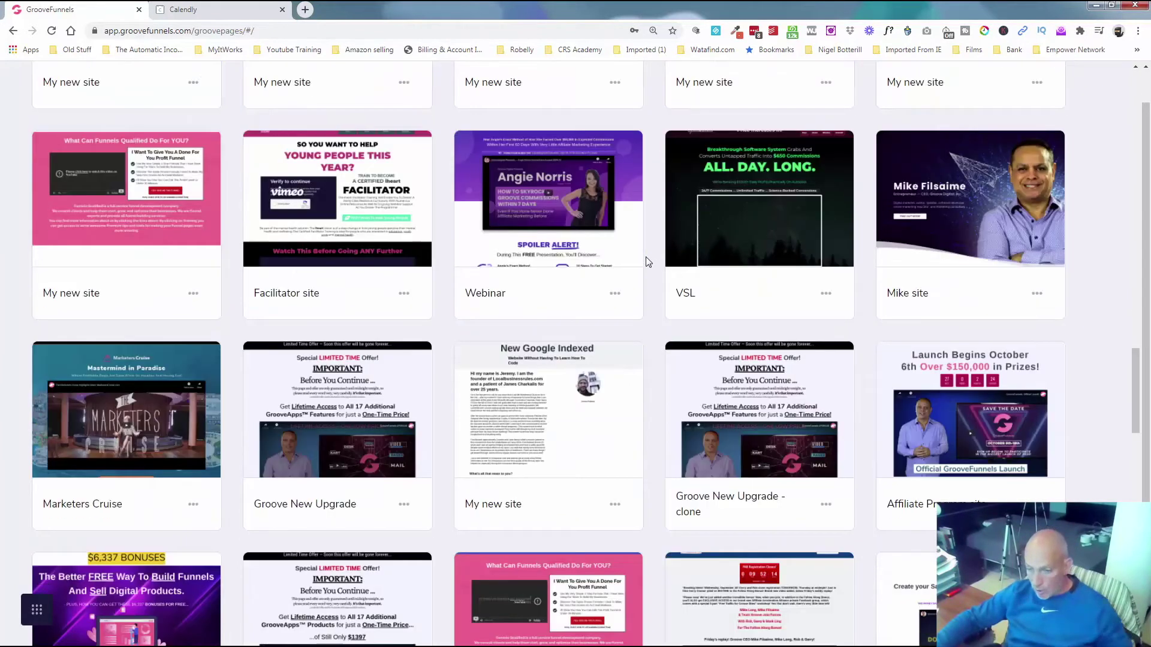
scroll(647, 261, "down", 8)
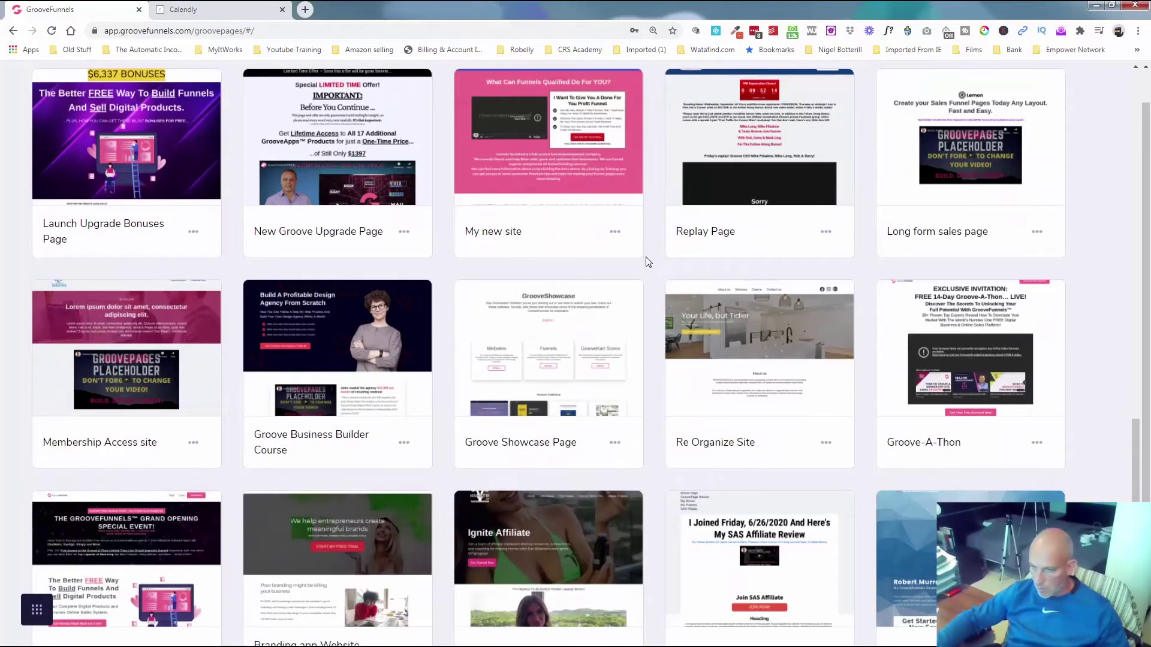
scroll(646, 262, "down", 4)
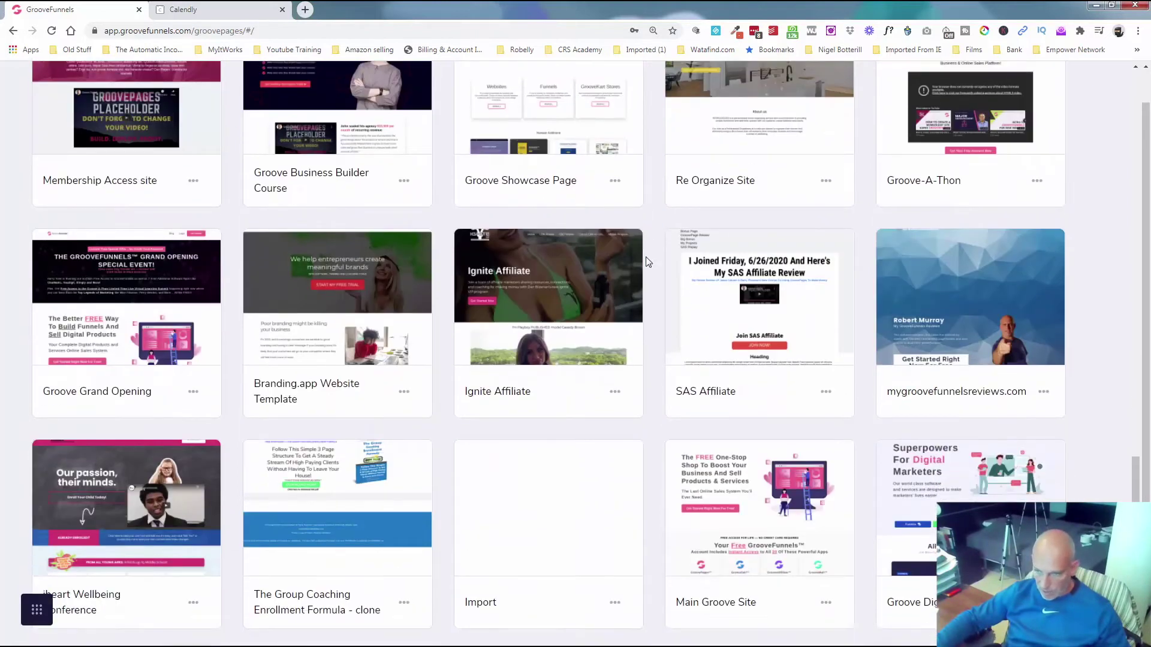
scroll(646, 262, "down", 7)
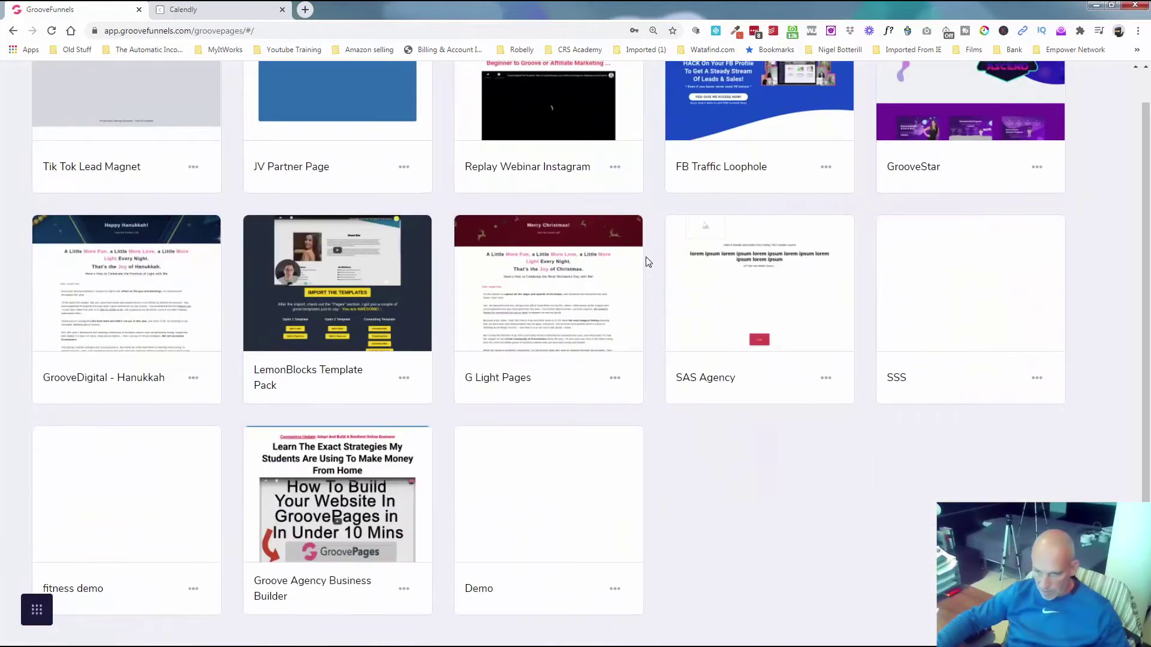
mouse_move(566, 480)
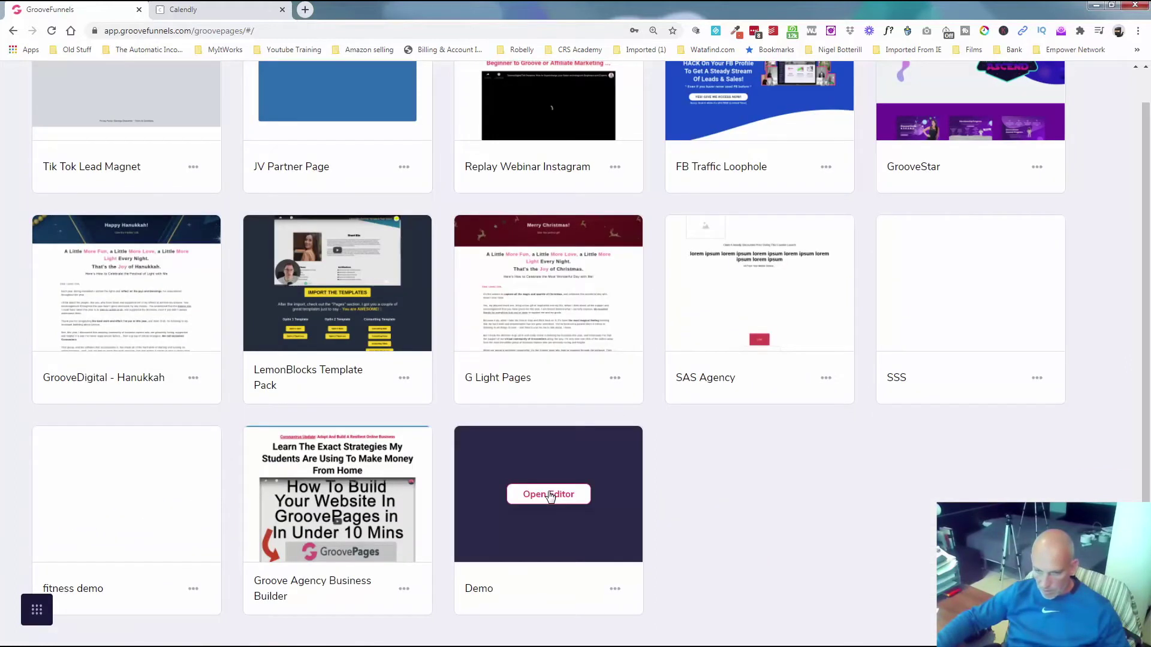
left_click(550, 495)
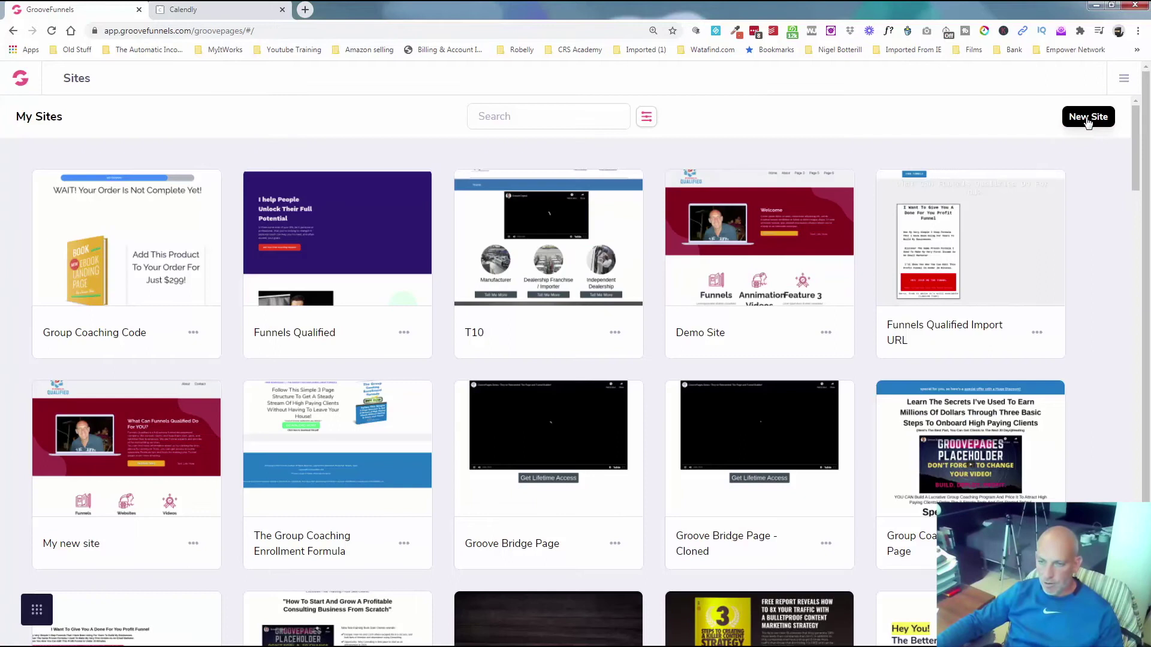
Start a new site to bring up the Create New Site template gallery
left_click(1088, 118)
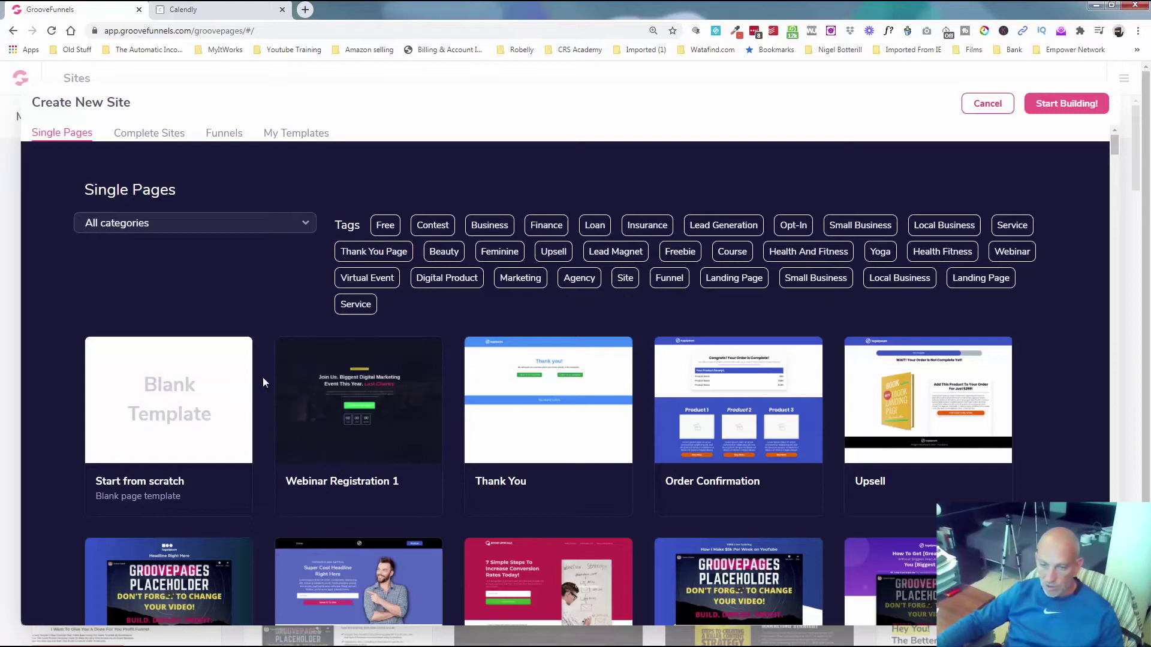
Browse the Single Pages templates and select Barbershop Booking
scroll(262, 378, "down", 4)
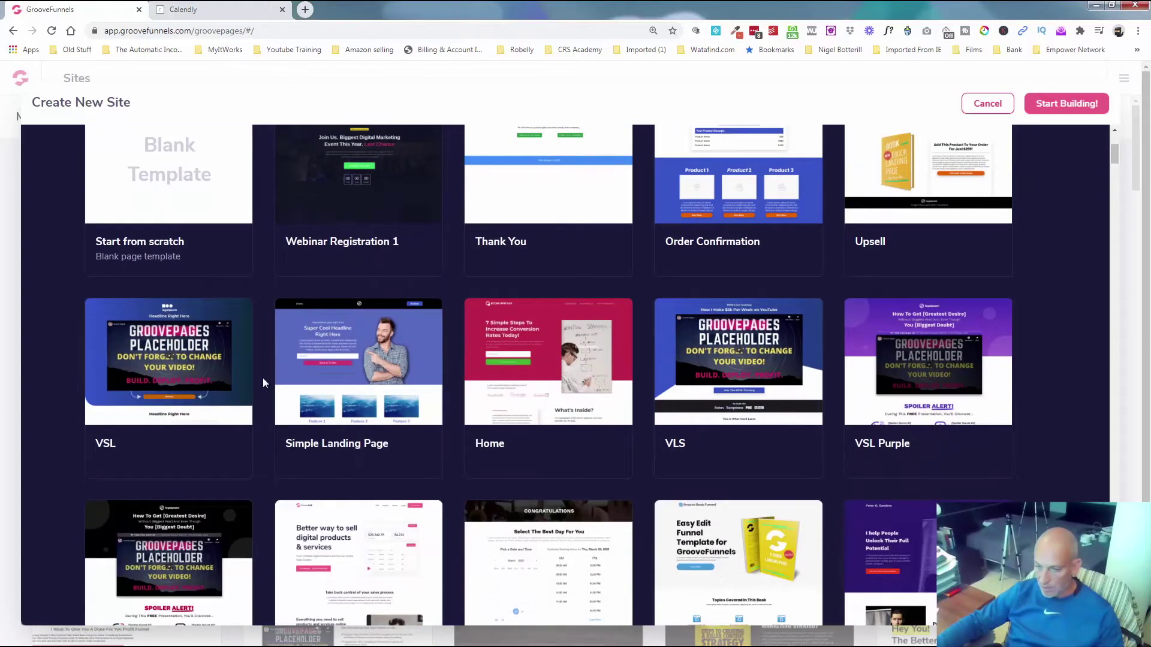
scroll(262, 377, "down", 4)
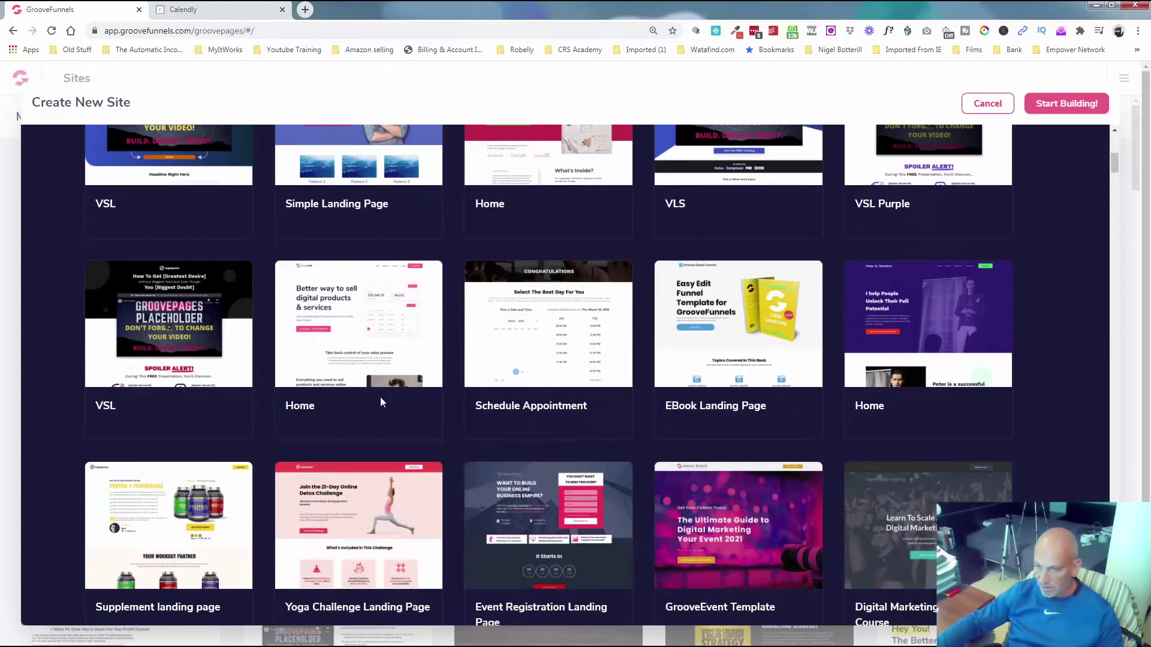
mouse_move(523, 350)
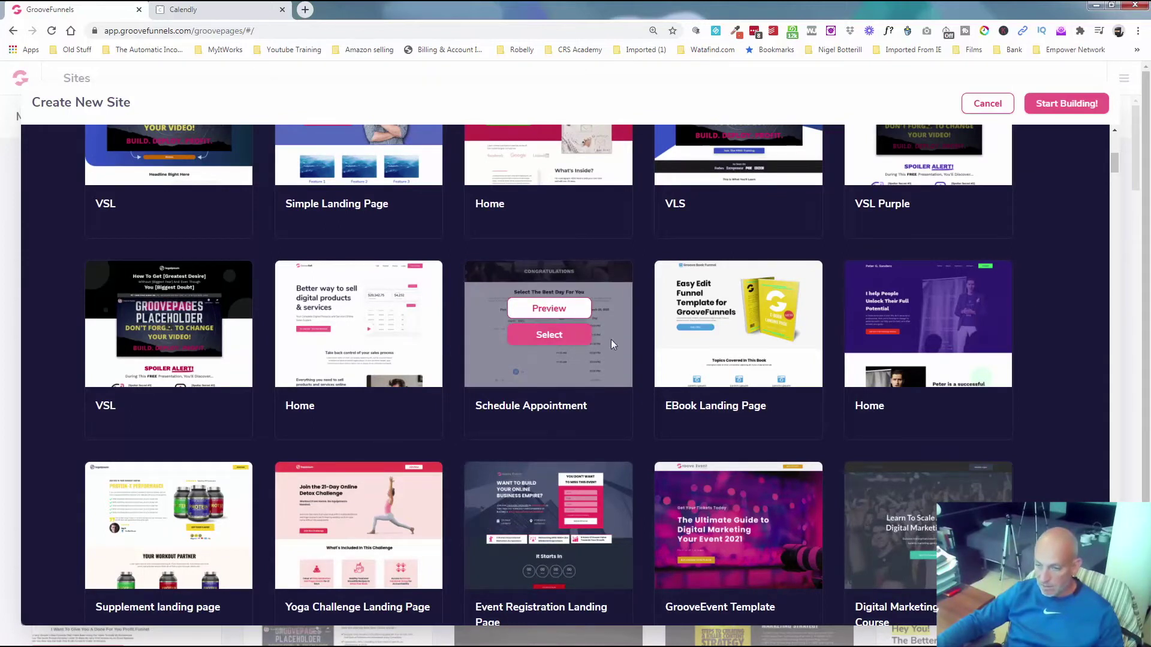
scroll(638, 367, "down", 20)
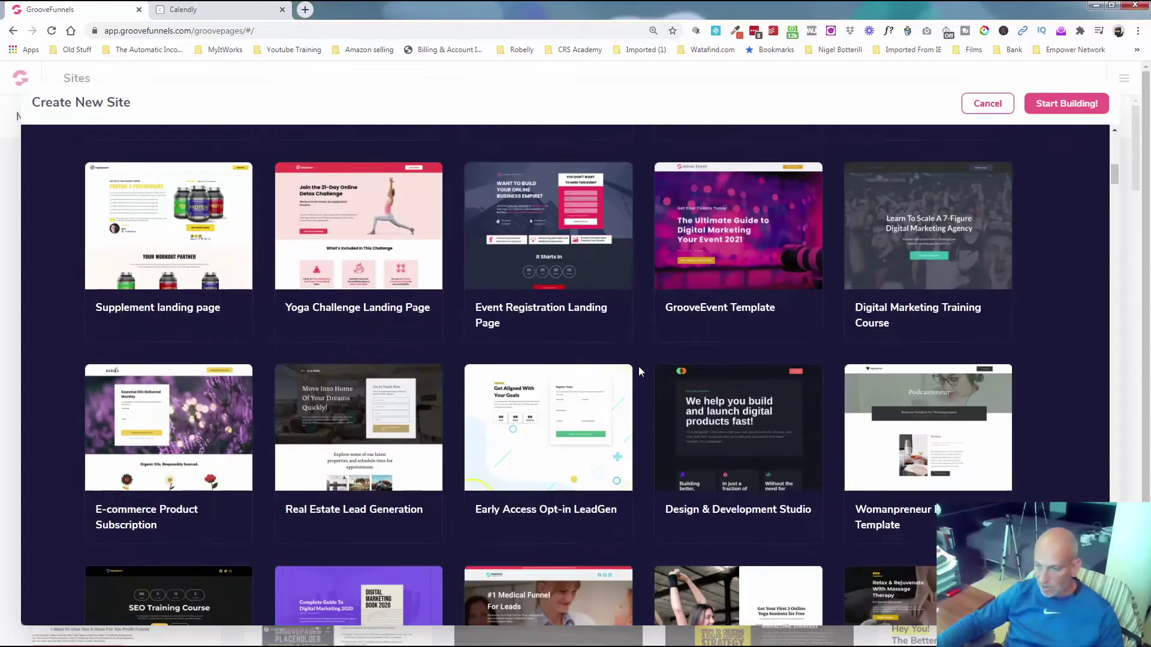
scroll(638, 370, "down", 20)
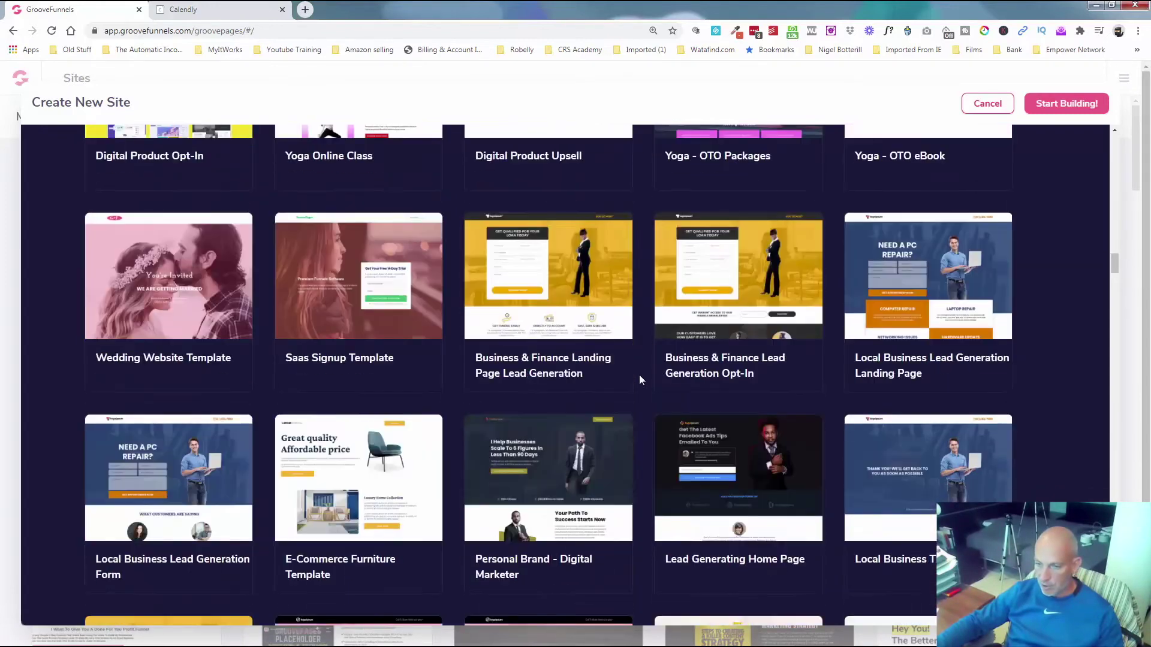
scroll(639, 375, "down", 20)
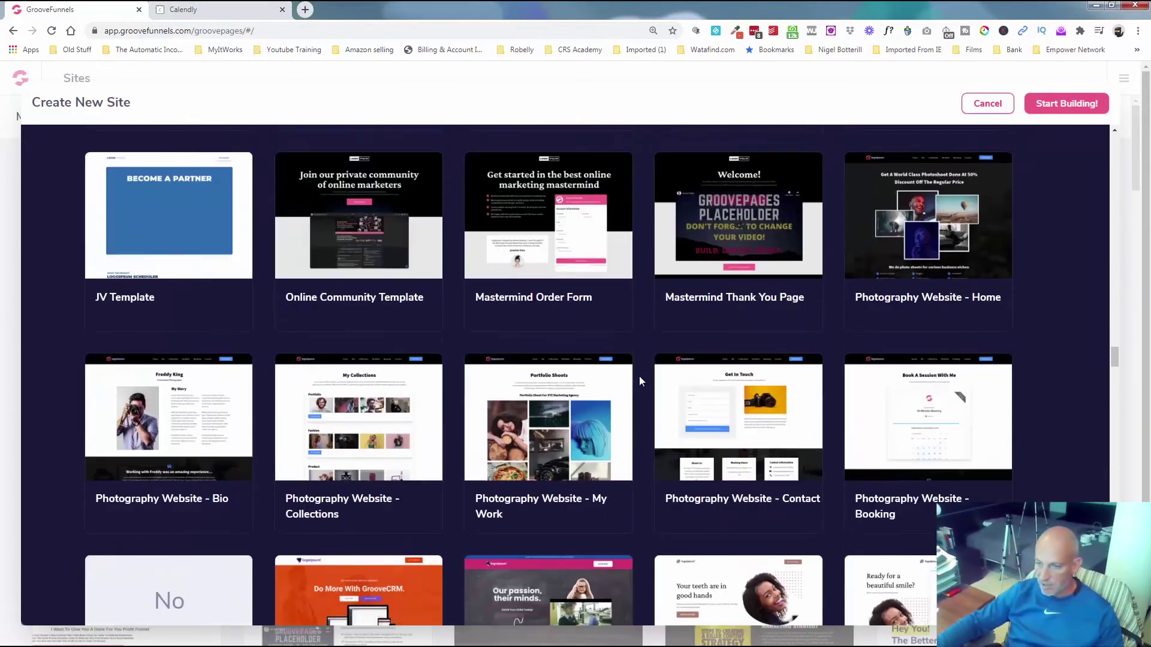
scroll(639, 376, "down", 20)
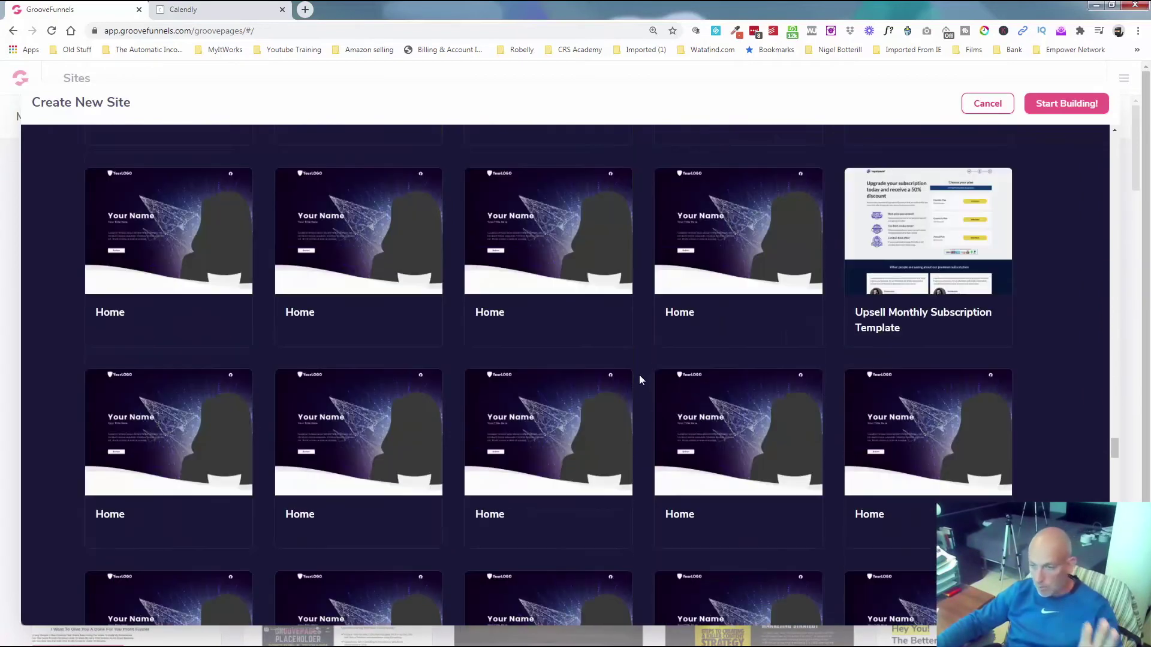
scroll(638, 378, "up", 15)
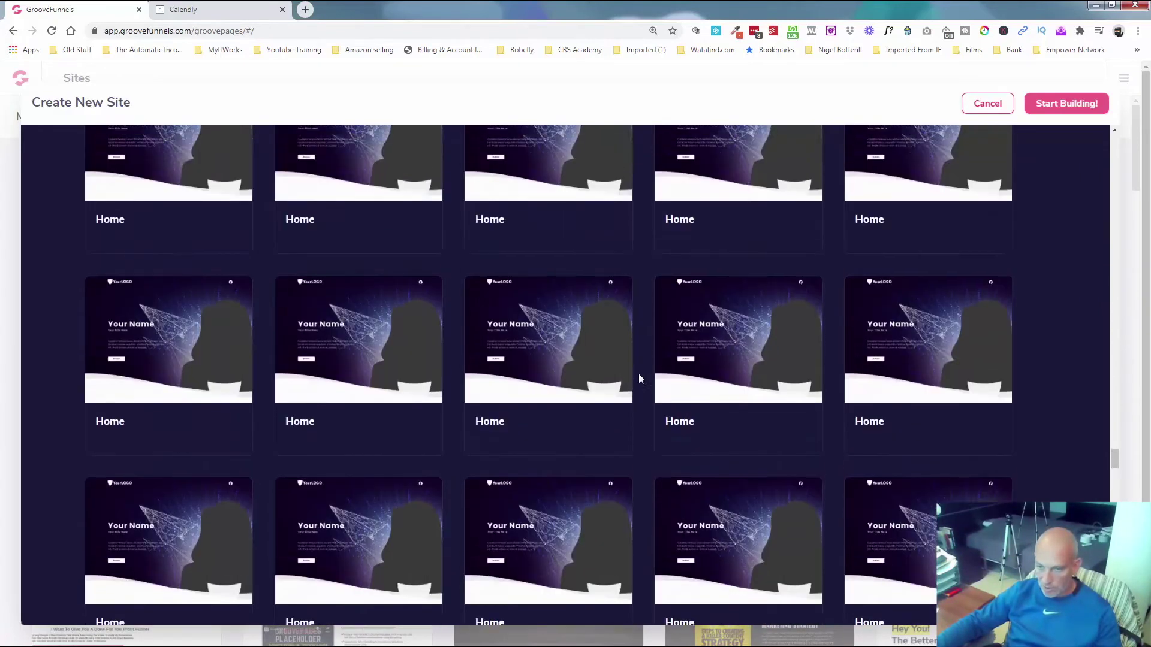
scroll(639, 377, "up", 7)
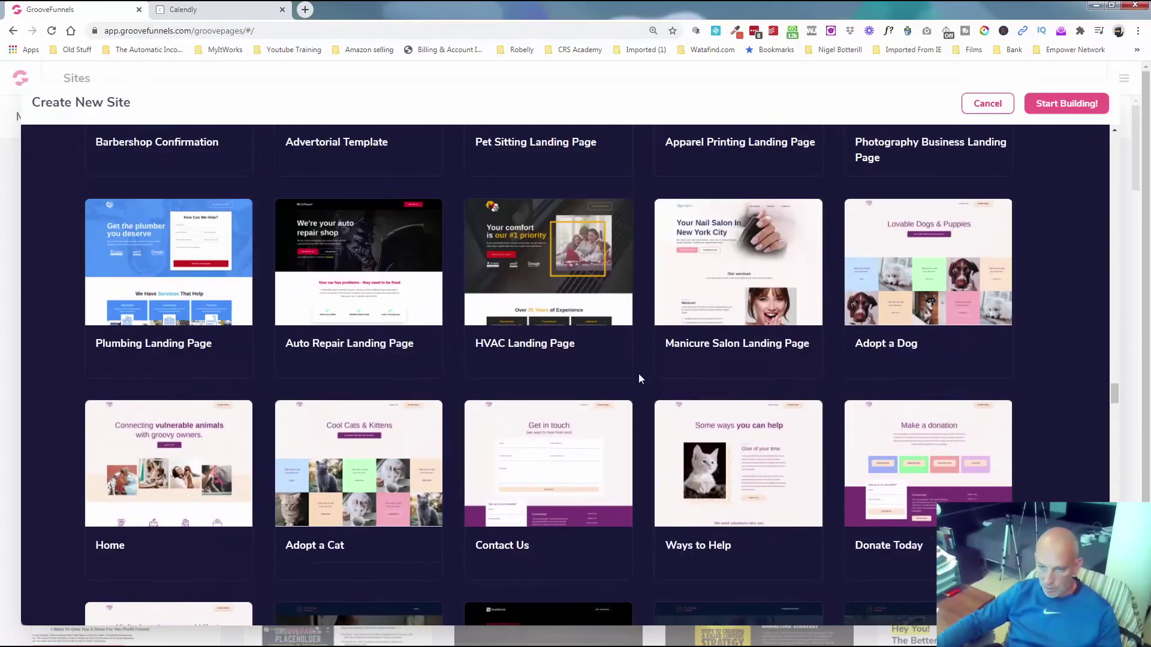
scroll(638, 373, "up", 1)
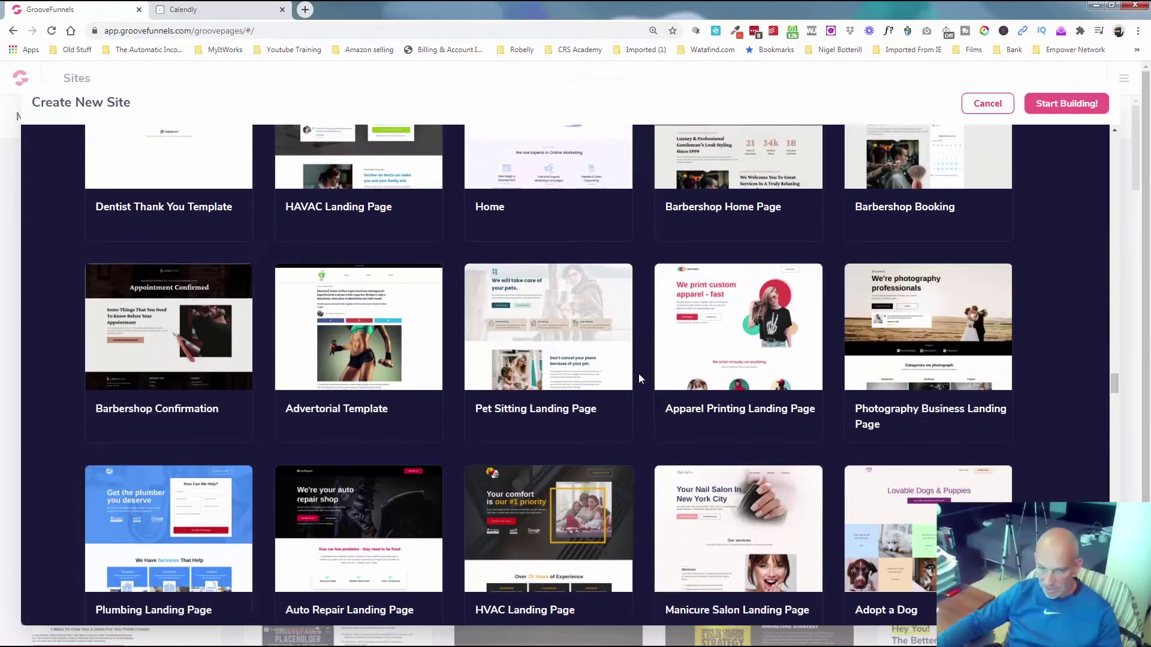
scroll(674, 384, "up", 2)
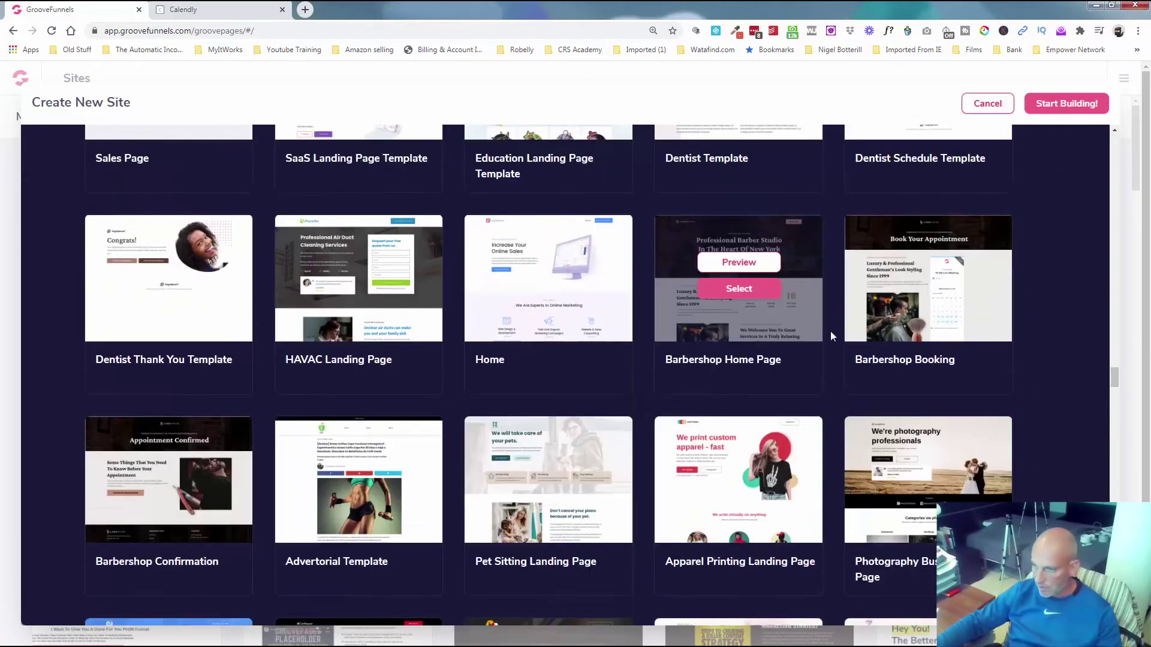
mouse_move(931, 294)
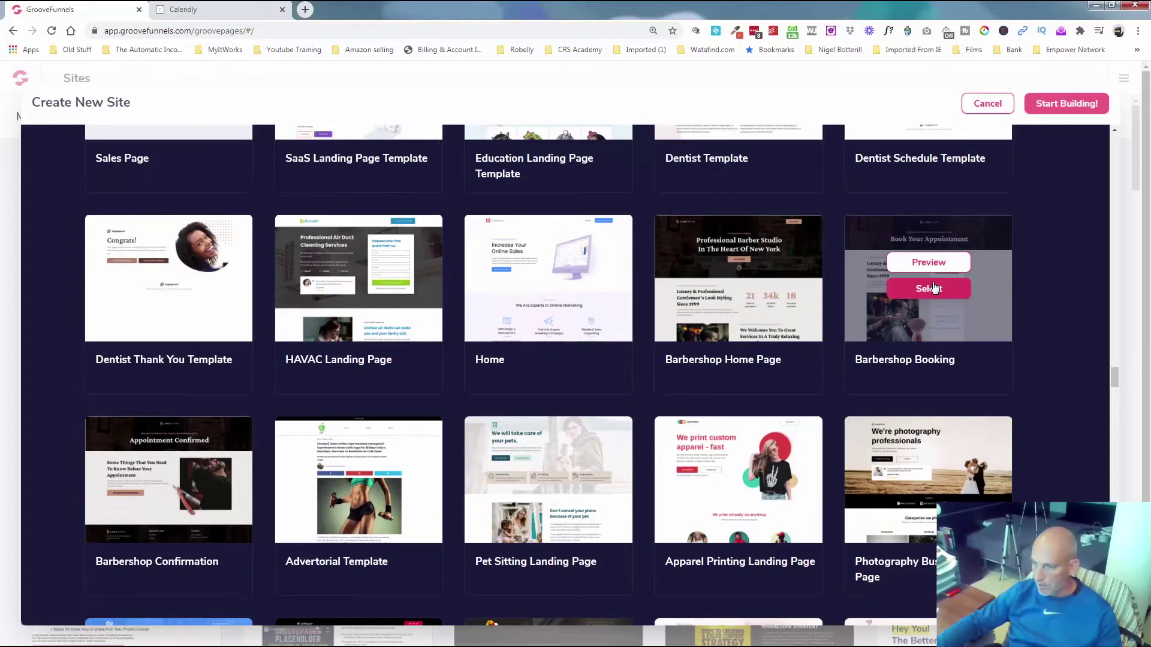
left_click(933, 288)
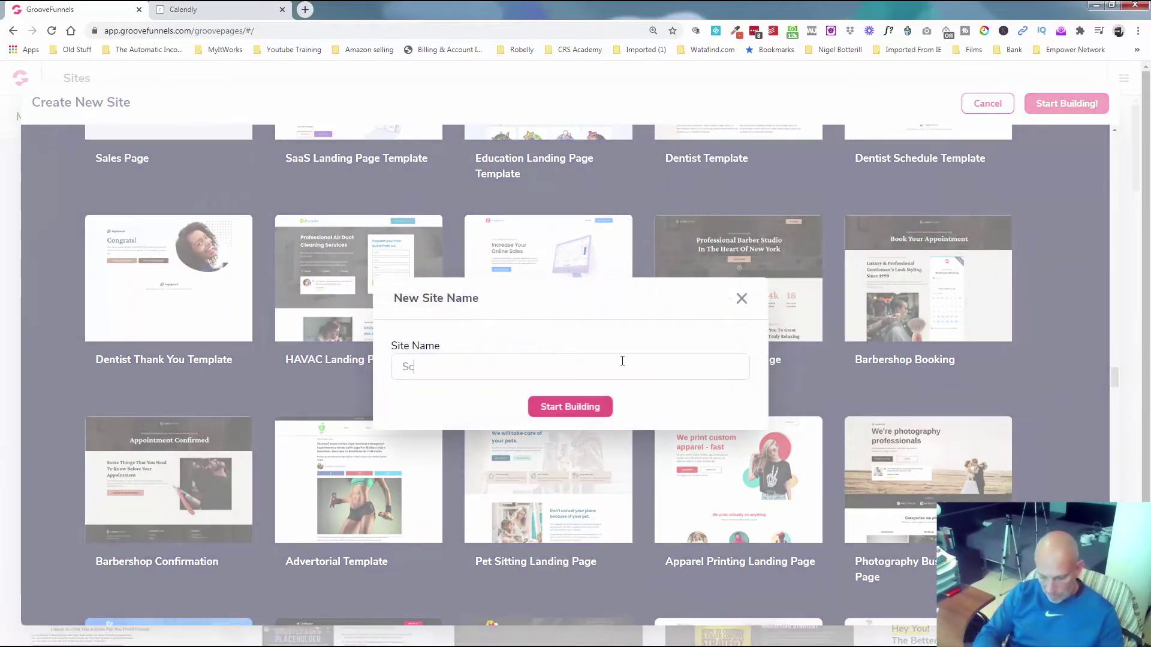
Name the new site 'Schedule Demo' and start building its page
type("Schedule ")
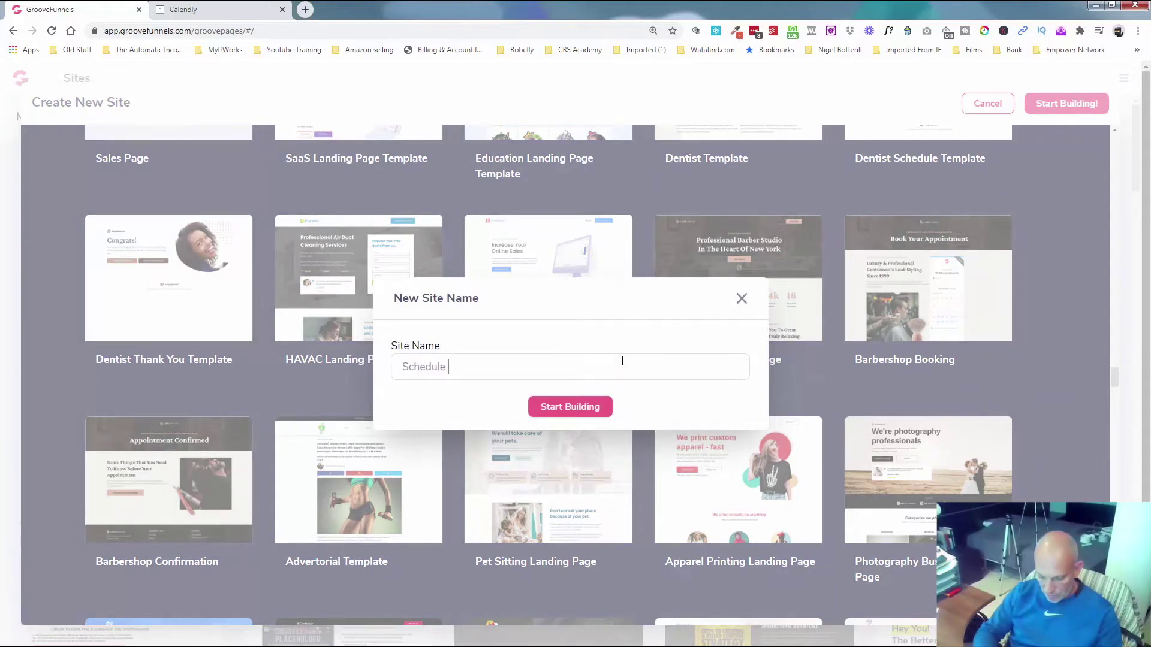
type("Demo")
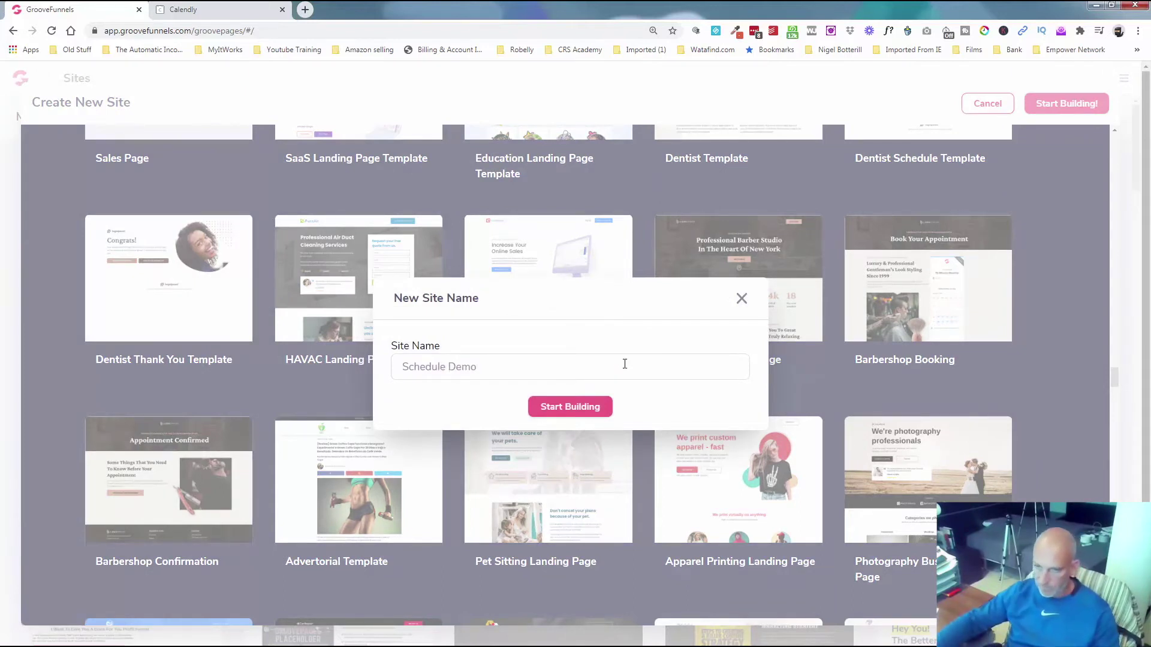
left_click(586, 411)
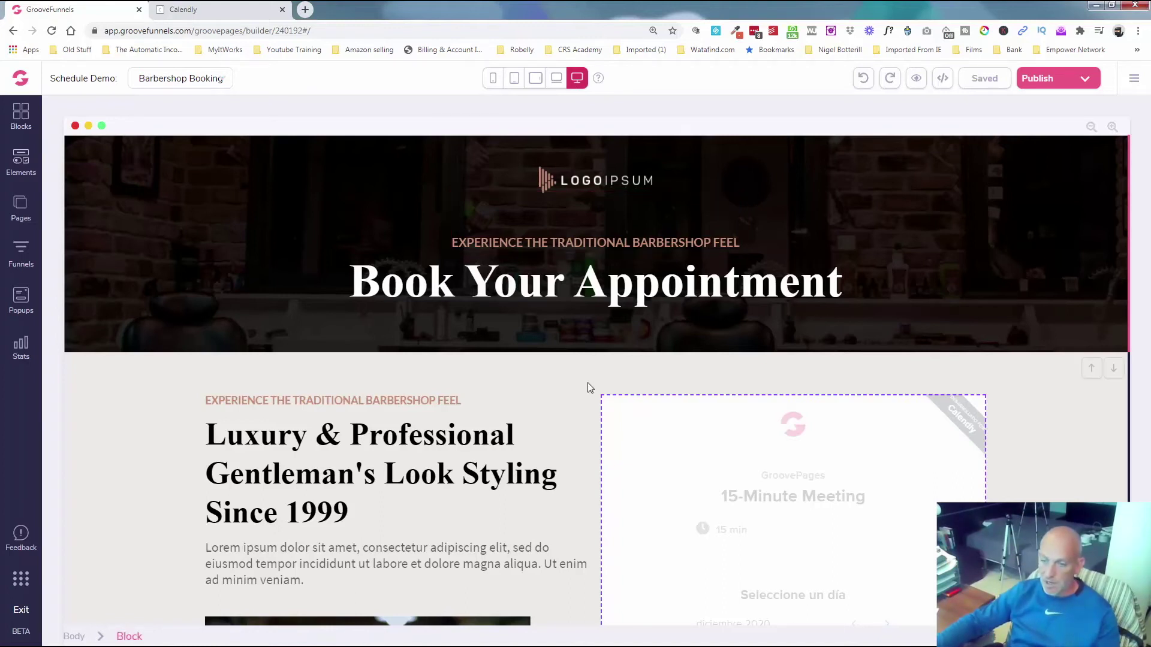
scroll(588, 382, "down", 4)
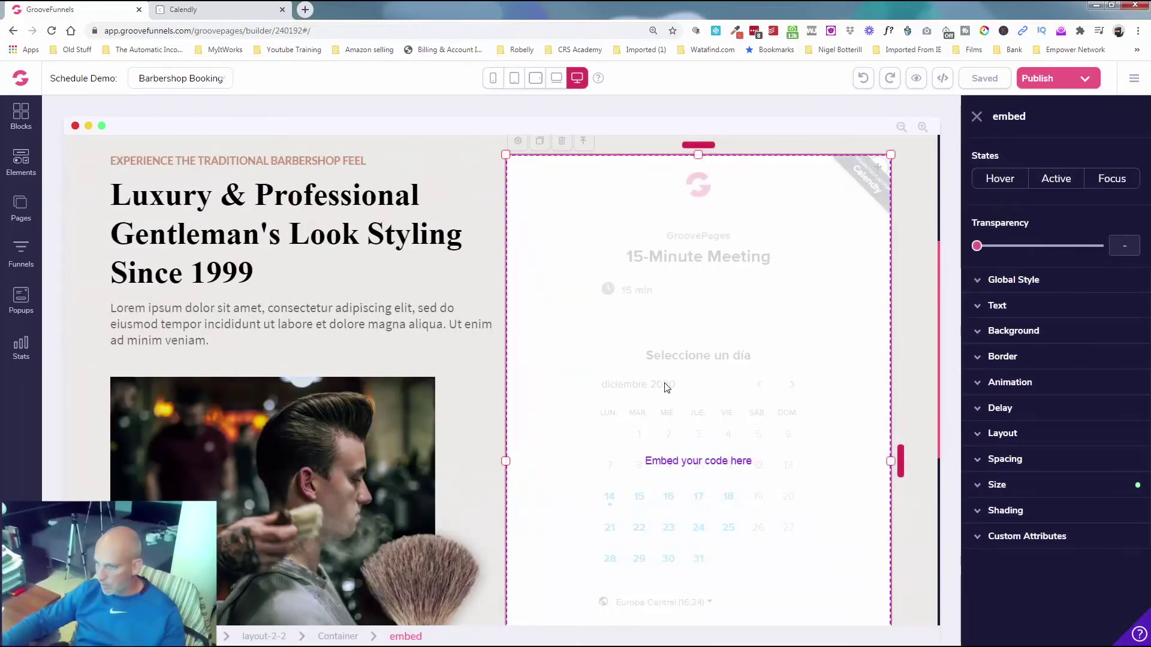
Open Edit source code for the page's Calendly embed, then go to the Calendly tab
scroll(594, 387, "down", 1)
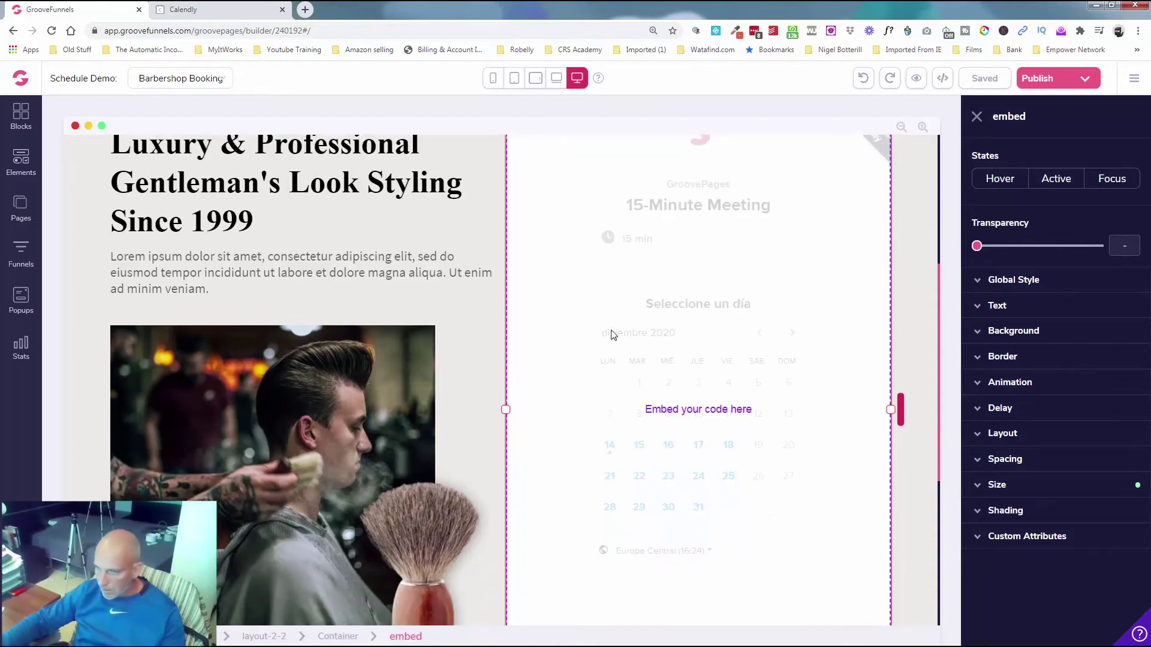
scroll(847, 263, "up", 2)
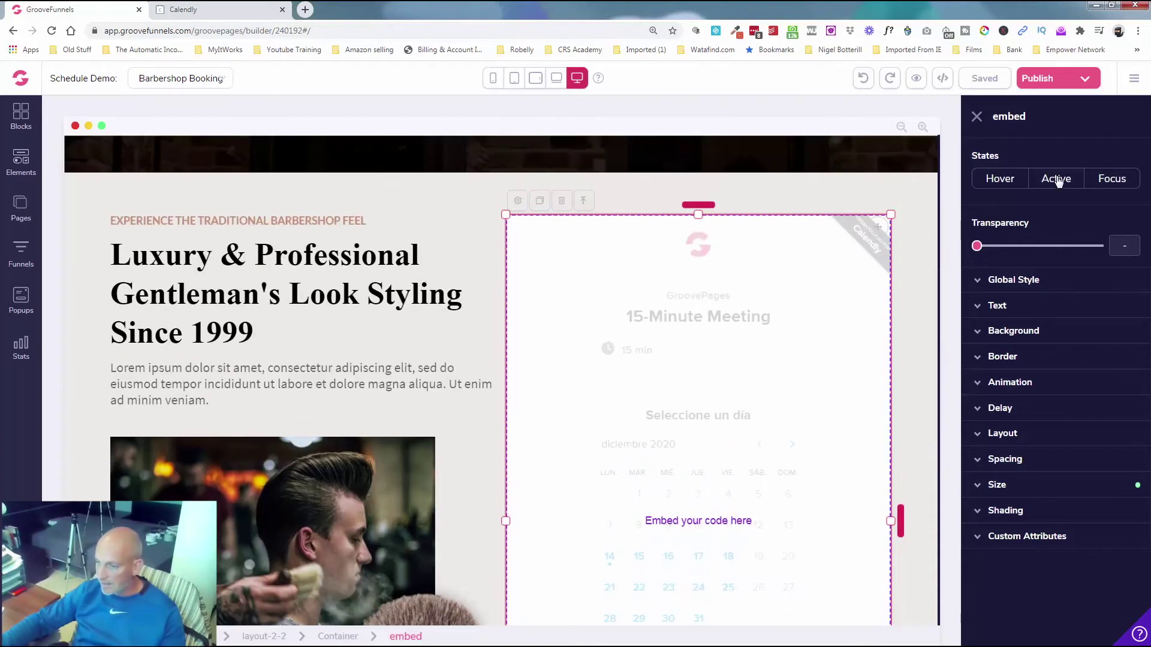
left_click(517, 205)
left_click(204, 10)
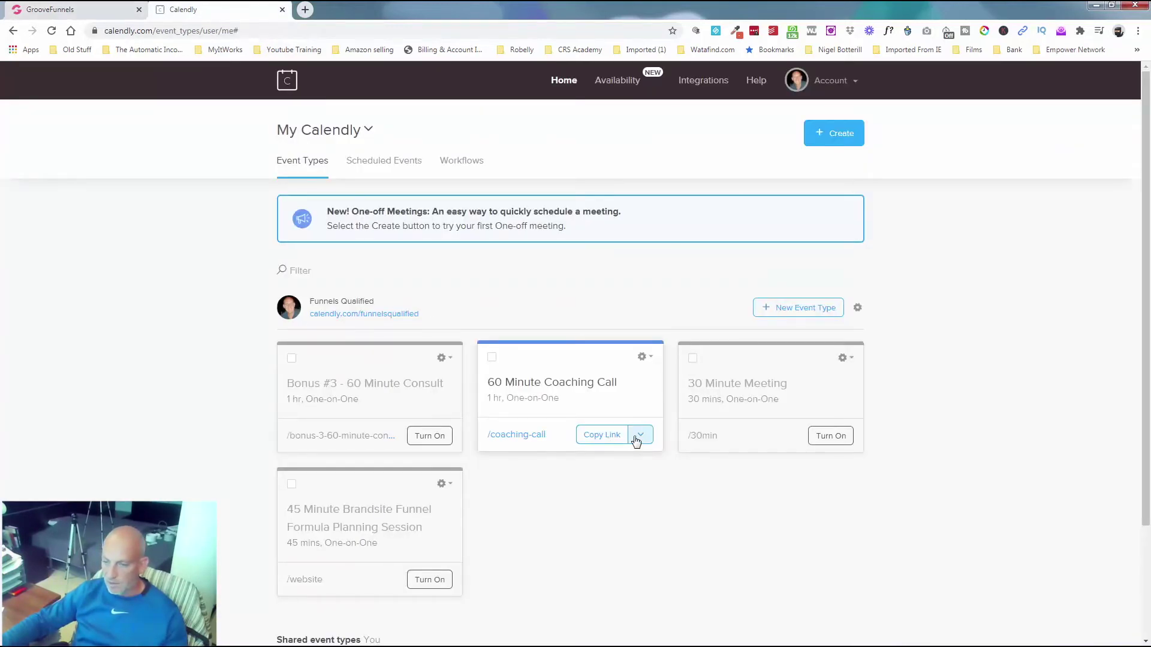
Copy the Inline Embed code for the 60 Minute Coaching Call via Add to Website
left_click(643, 357)
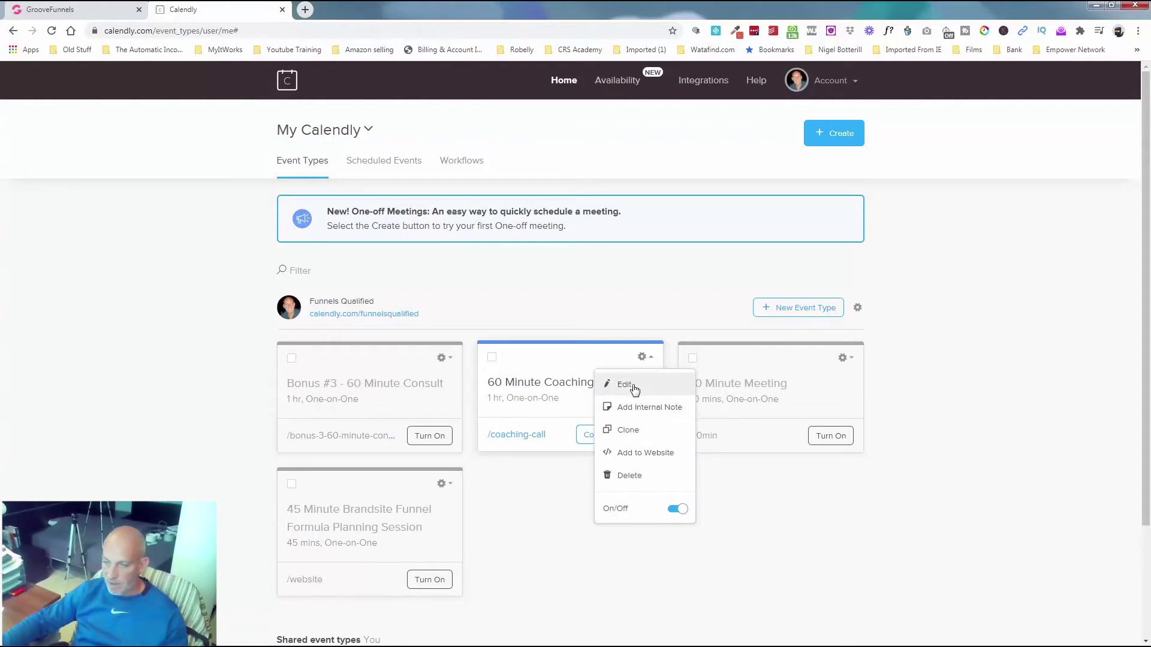
left_click(637, 456)
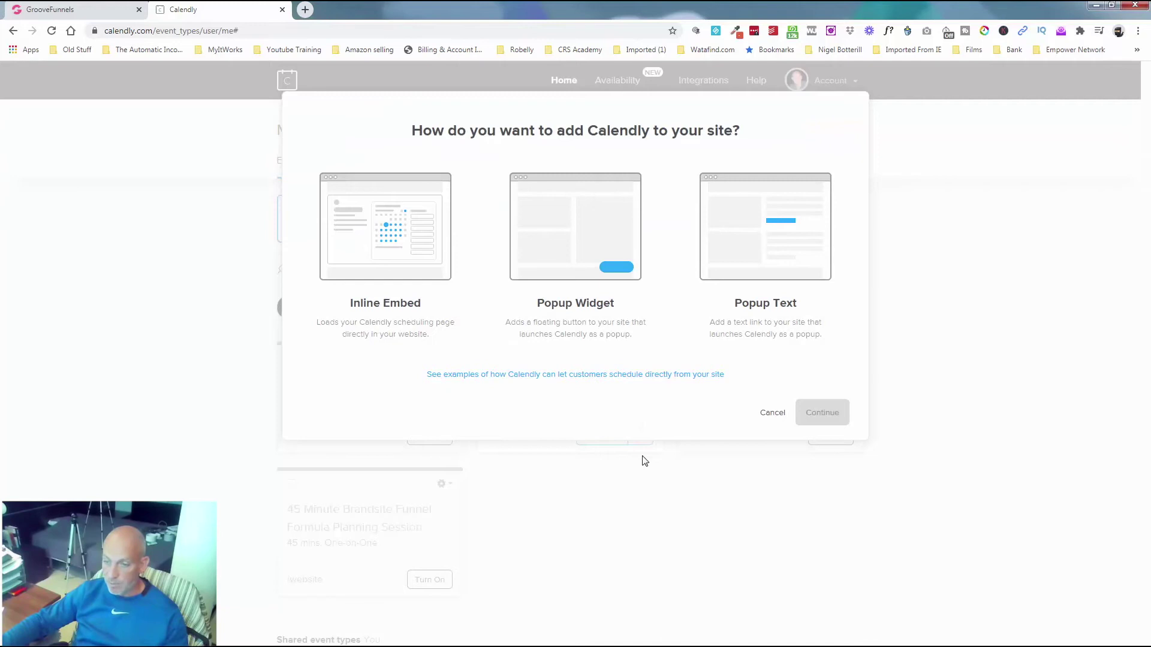
left_click(385, 225)
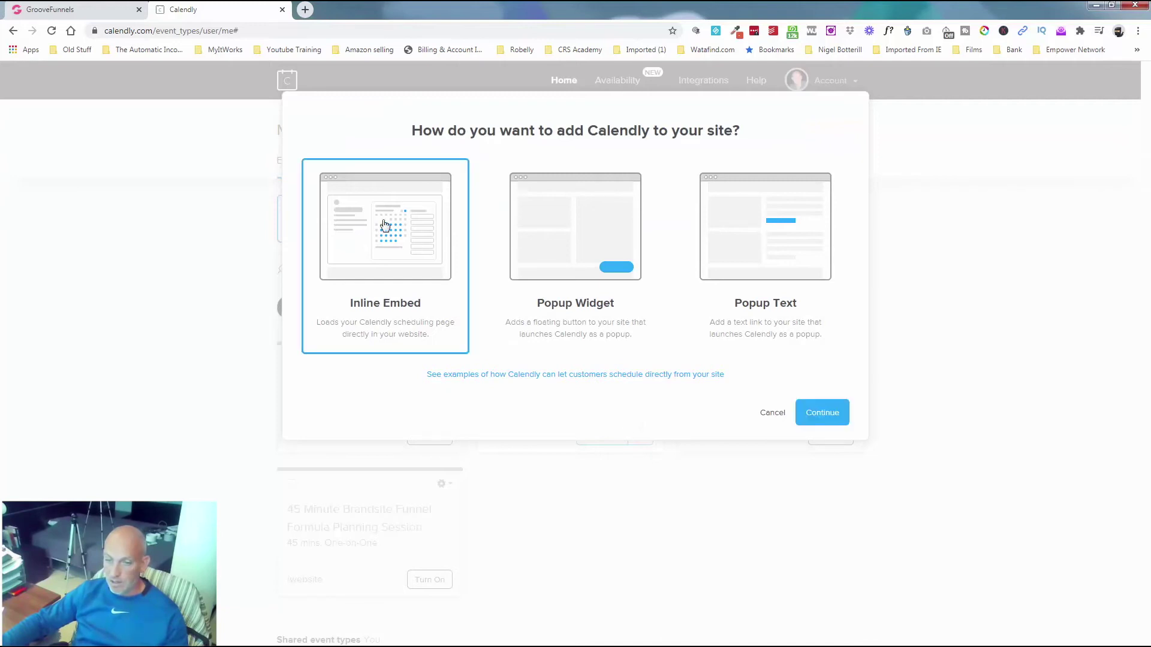
left_click(818, 419)
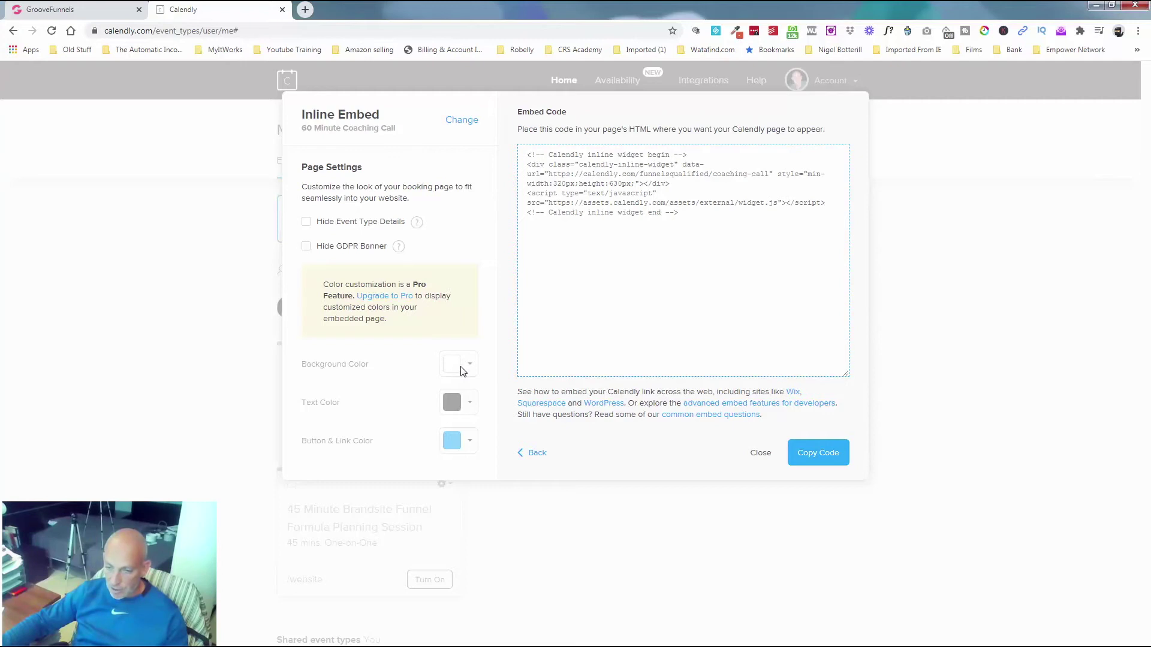
left_click(817, 452)
Replace the placeholder embed code with the copied Calendly inline code and save it
left_click(120, 10)
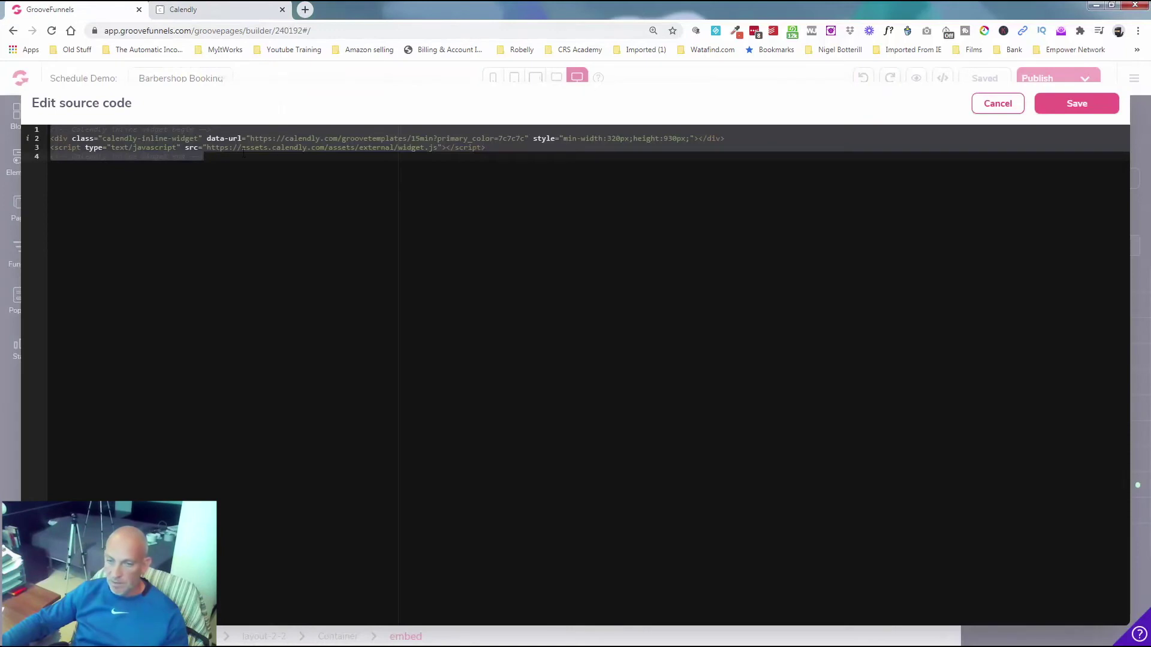
type("<!-- Calendly inline widget begin --> <div class=\"calendly-inline-widget\" data-url=\"https://calendly.com/groovetemplates/15min?primary_color=7c7c7c\" style=\"min-width:320px;height:930px;\"></div> <script type=\"text/javascript\" src=\"https://assets.calendly.com/assets/external/widget.js\"></script> <!-- Calendly inline widget end -->")
key("ctrl+a")
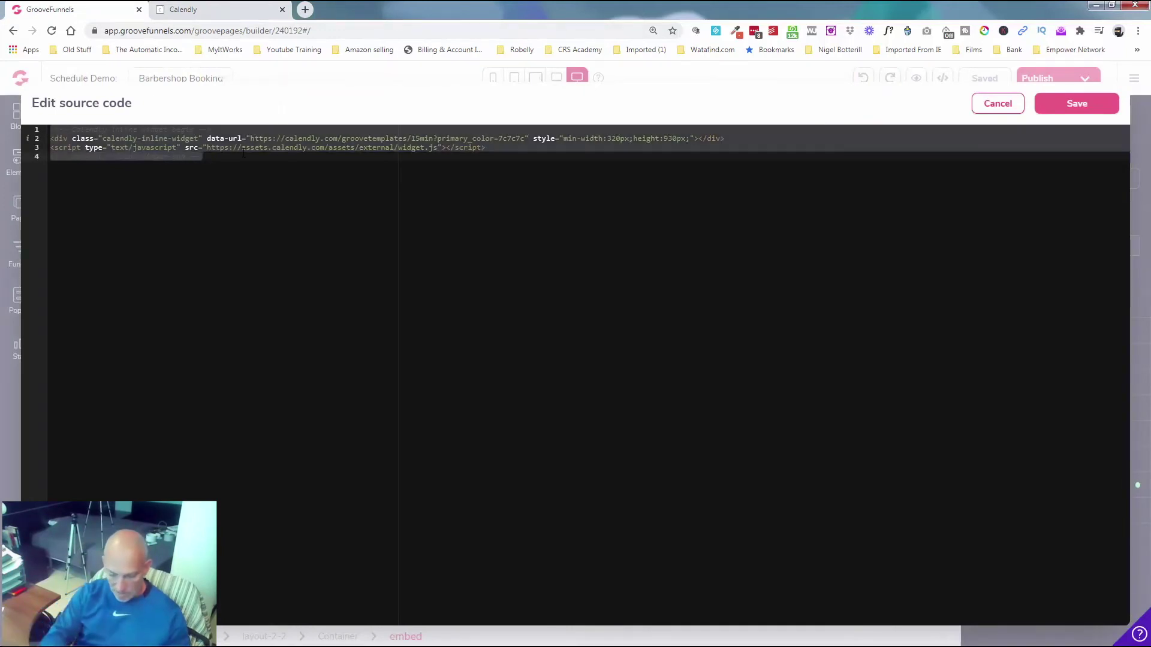
key("BackSpace")
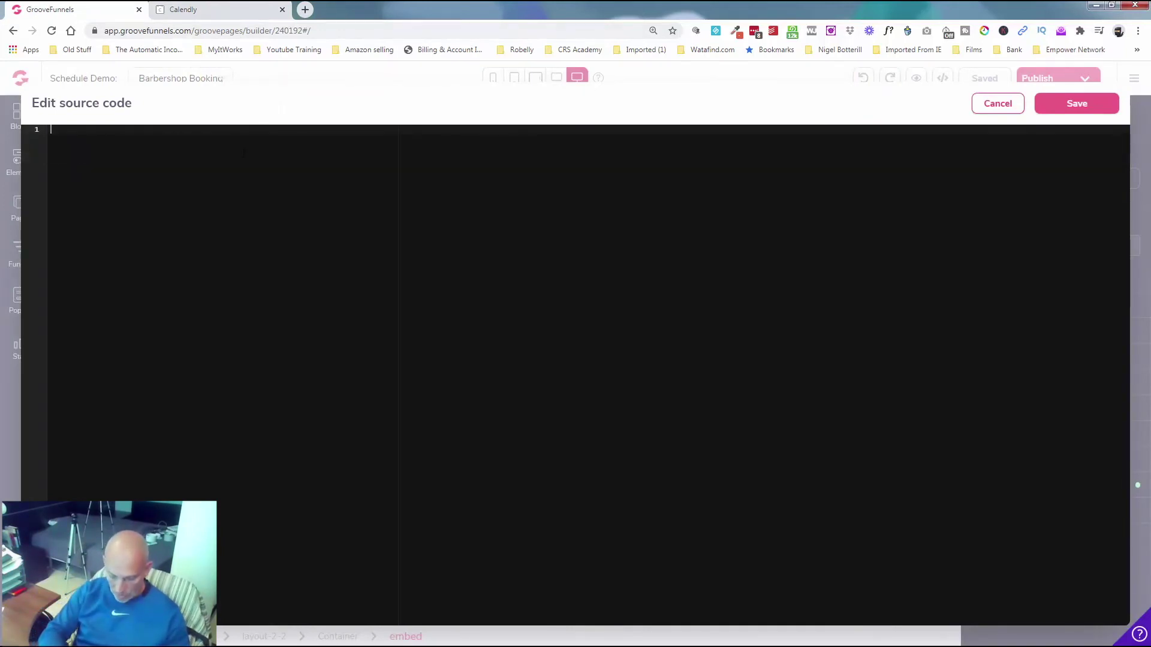
type("<!-- Calendly inline widget begin --> <div class=\"calendly-inline-widget\" data-url=\"https://calendly.com/funnelsqualified/coaching-call\" style=\"min-width:320px;height:630px;\"></div> <script type=\"text/javascript\" src=\"https://assets.calendly.com/assets/external/widget.js\"></script> <!-- Calendly inline widget end -->")
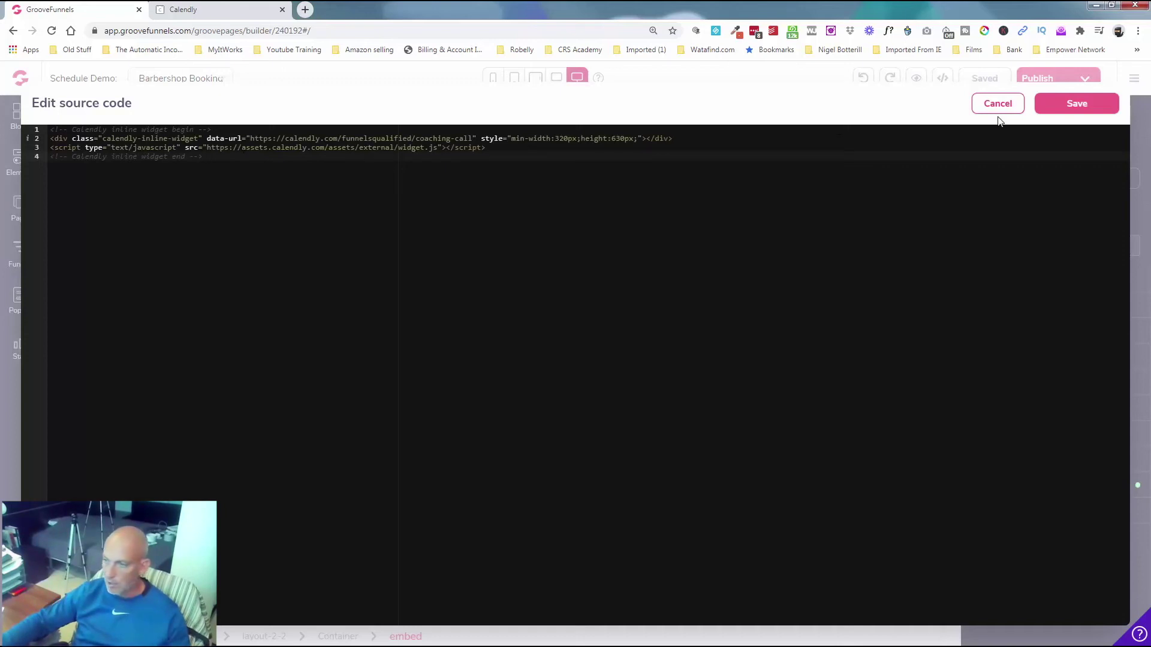
left_click(1064, 108)
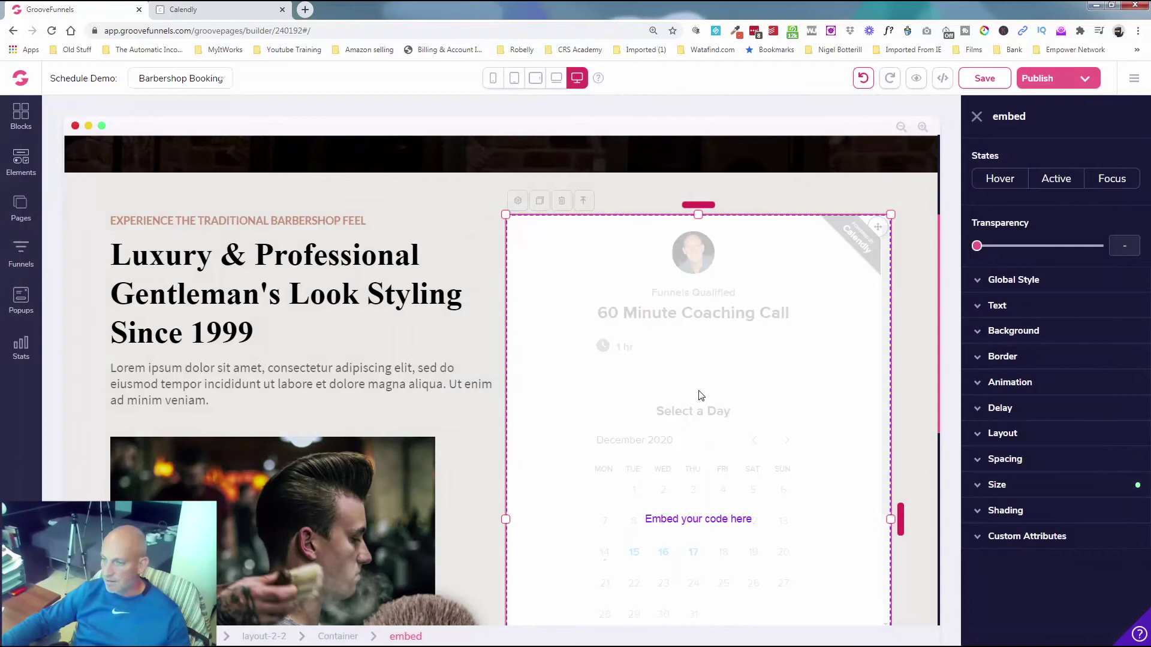
Save and publish the page, then open its preview
left_click(976, 116)
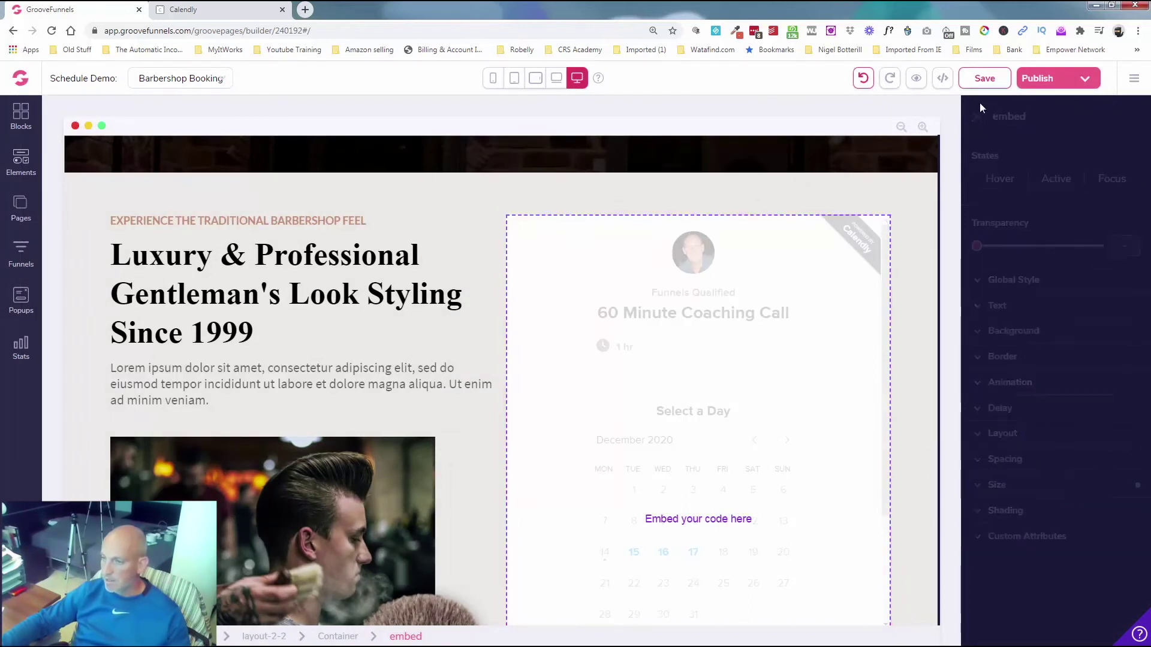
left_click(988, 81)
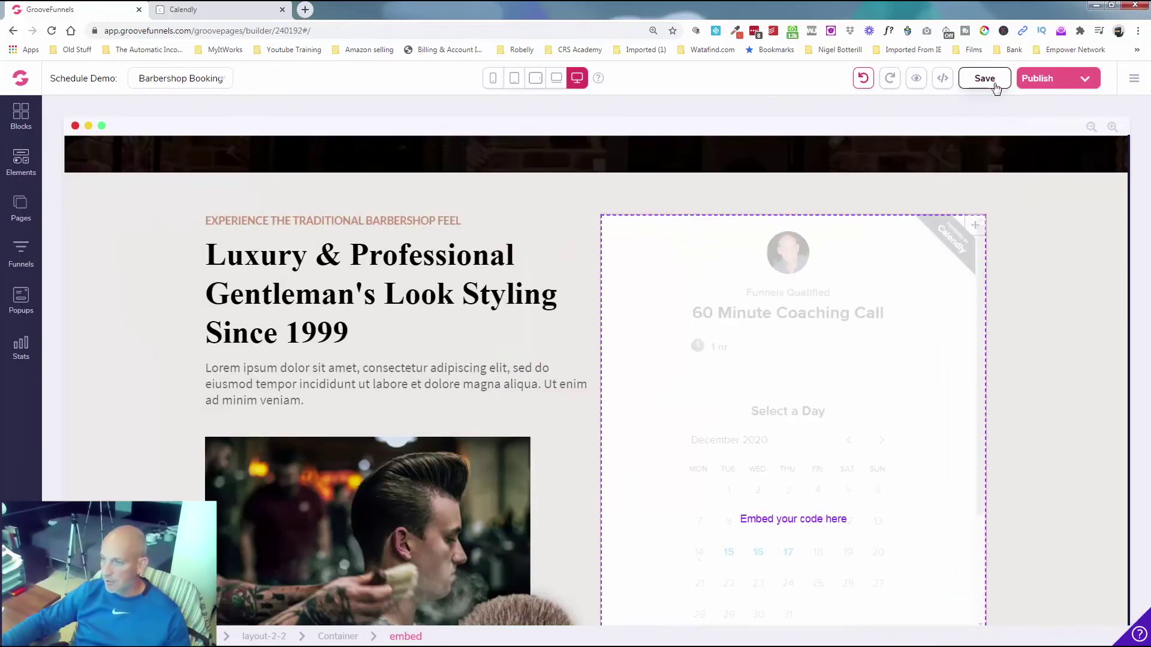
left_click(1088, 83)
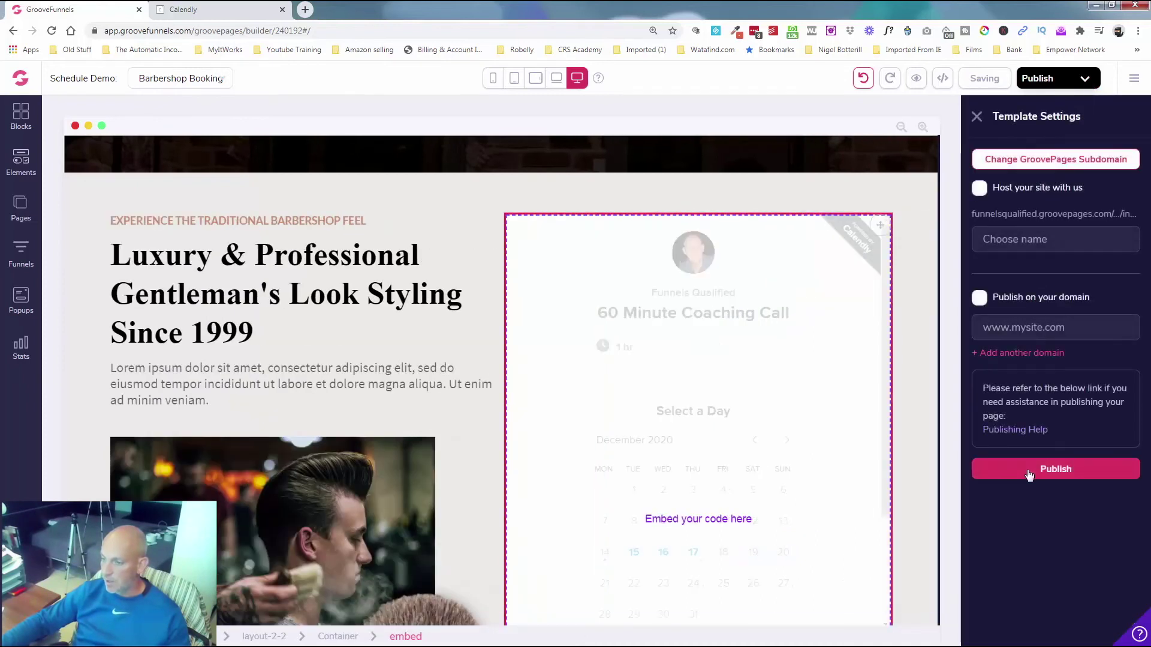
left_click(1031, 471)
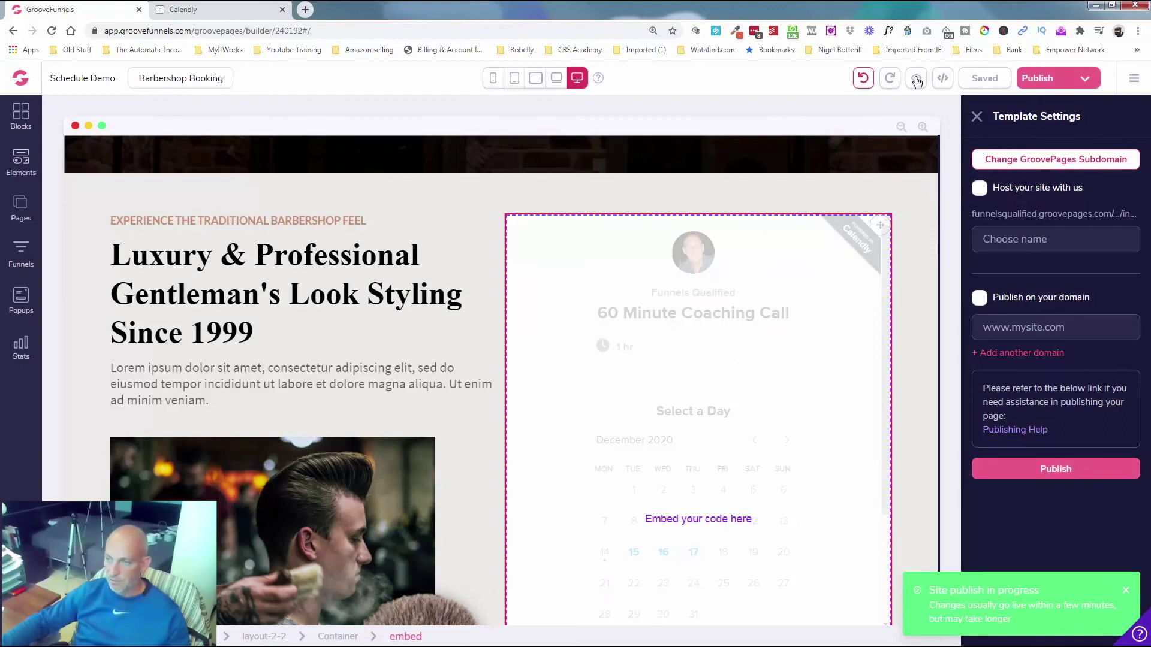
left_click(917, 80)
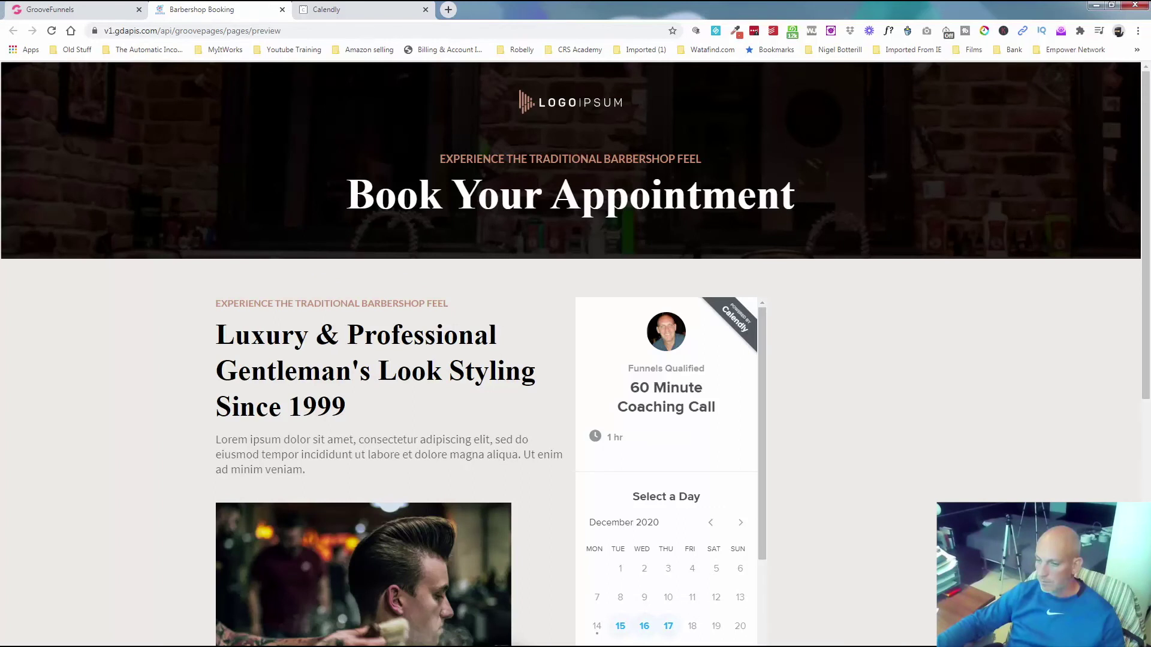
In the embedded scheduler, pick Wednesday, December 16 at 12:00 and confirm the slot
scroll(984, 393, "down", 2)
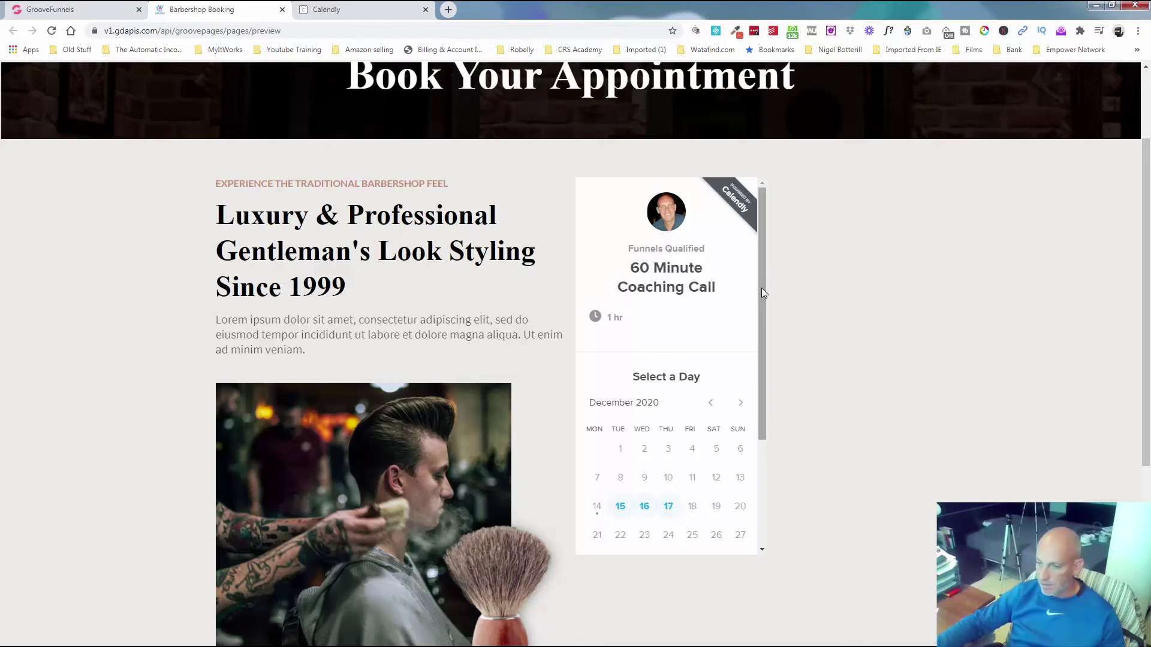
mouse_move(761, 288)
left_mouse_down()
mouse_move(761, 403)
mouse_move(757, 288)
left_mouse_up()
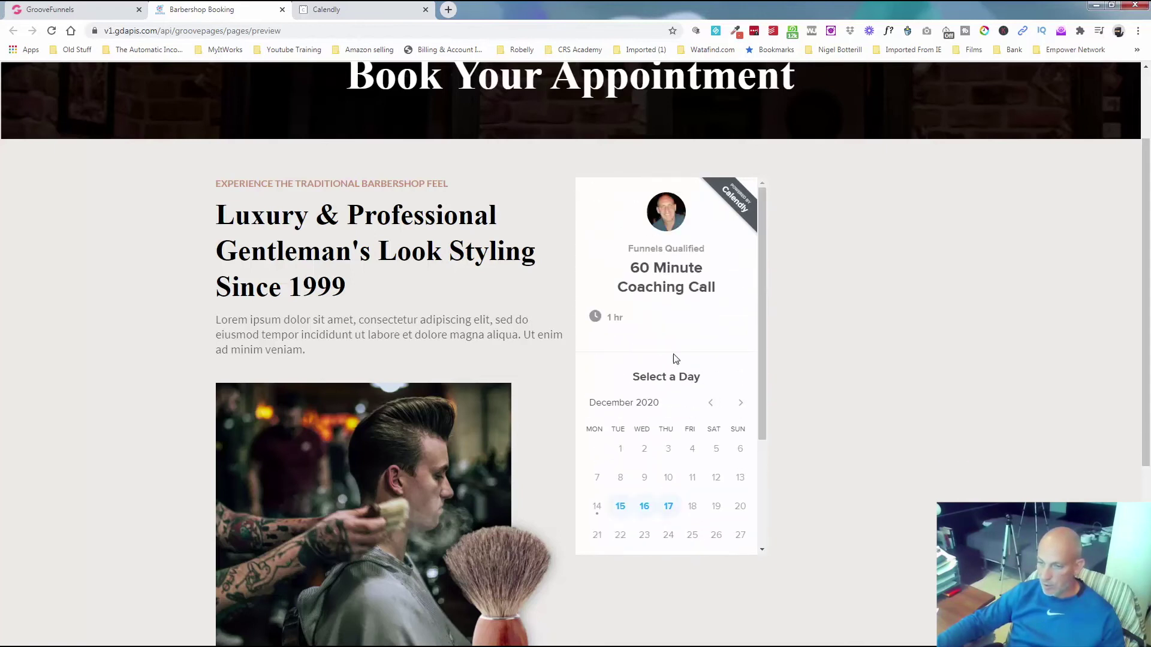
left_click(644, 506)
scroll(694, 352, "down", 7)
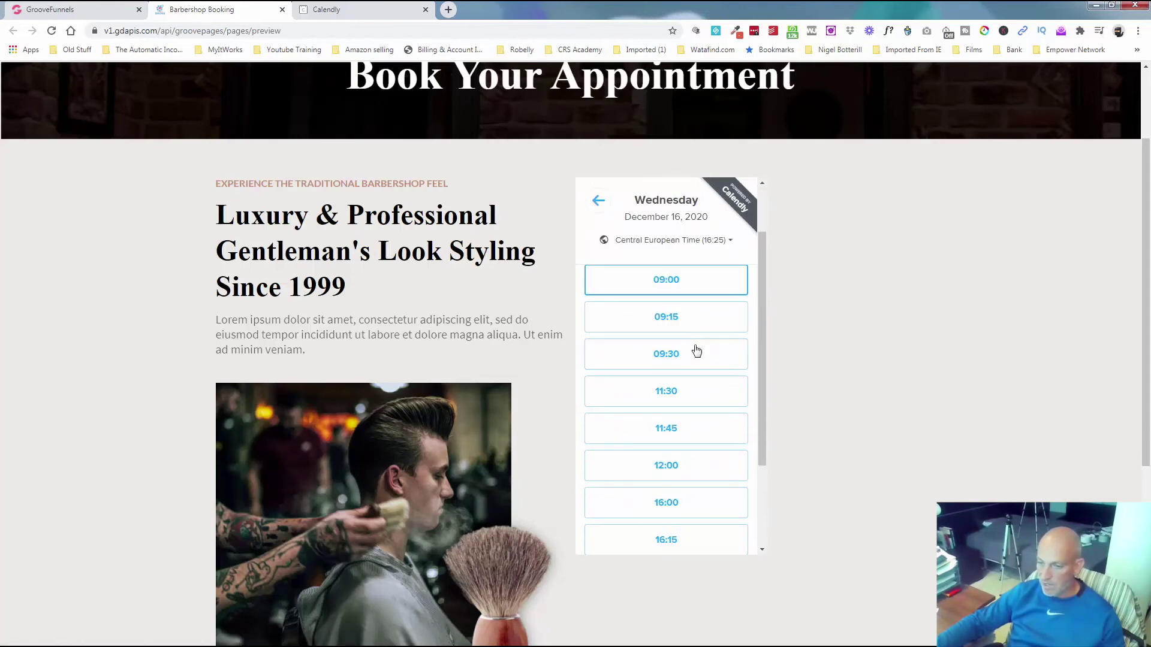
left_click(684, 353)
left_click(707, 338)
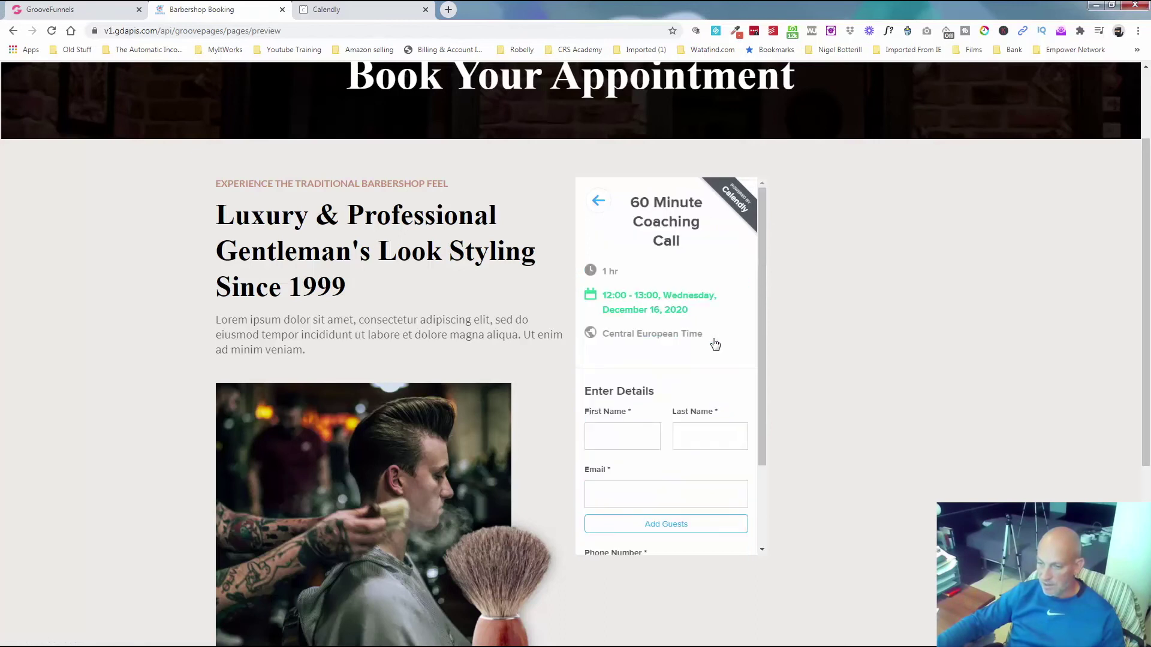
scroll(685, 349, "down", 2)
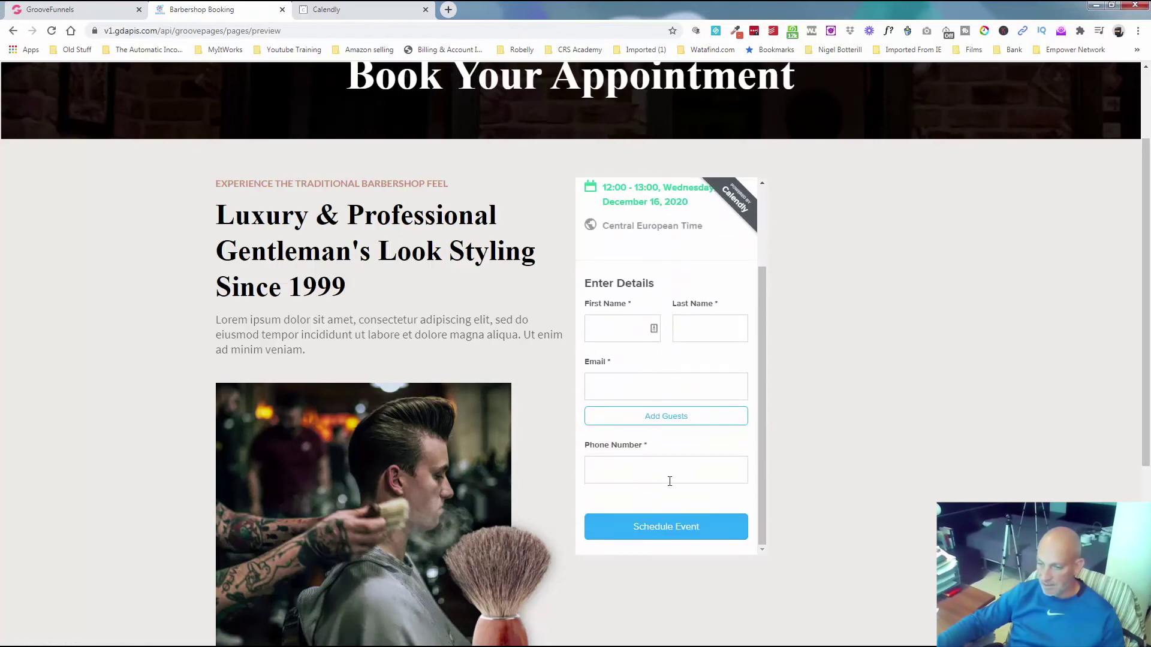
scroll(687, 413, "up", 2)
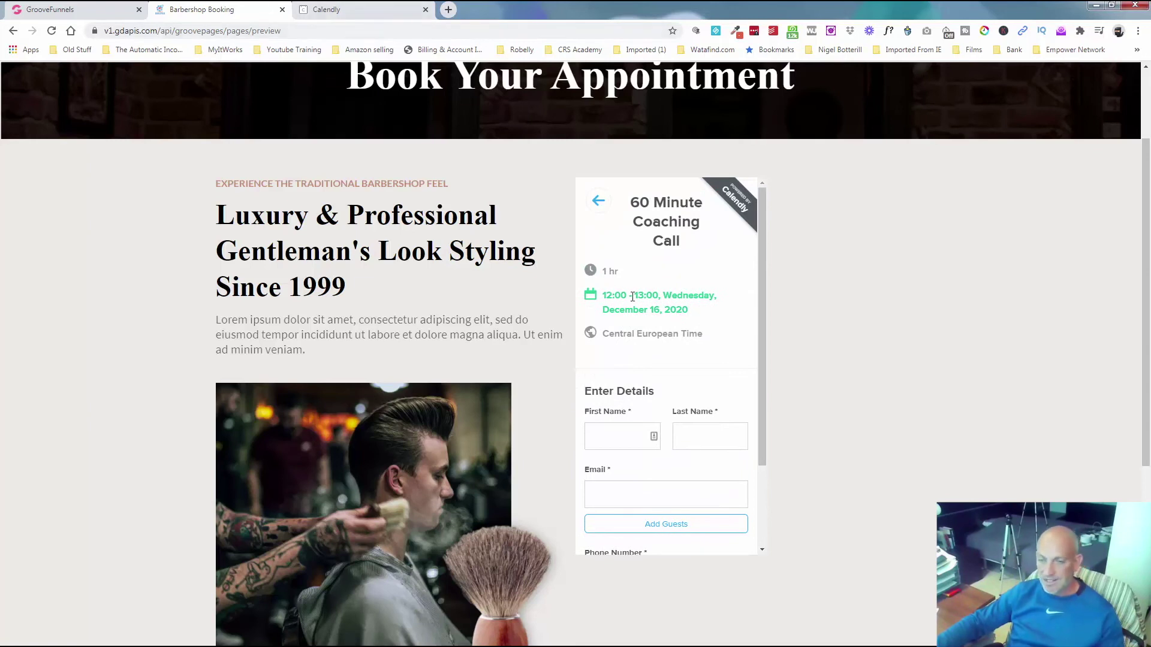
scroll(632, 297, "up", 2)
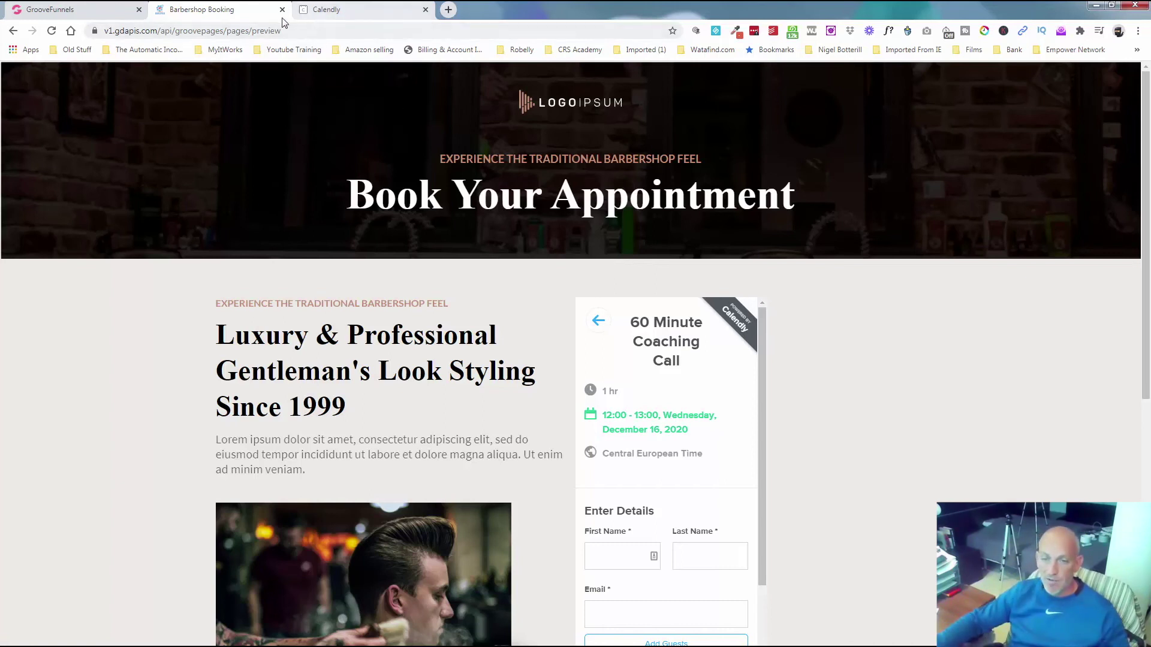
Switch back to the GrooveFunnels editor and close the Template Settings panel to reveal the Schedule Demo page
left_click(78, 13)
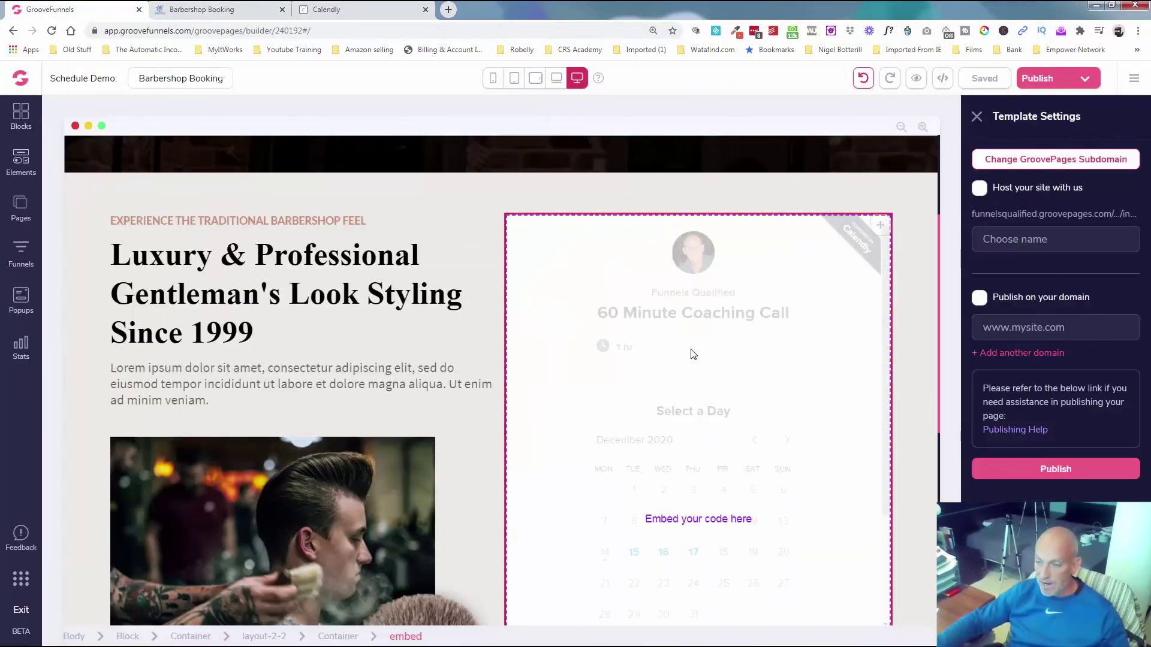
left_click(977, 122)
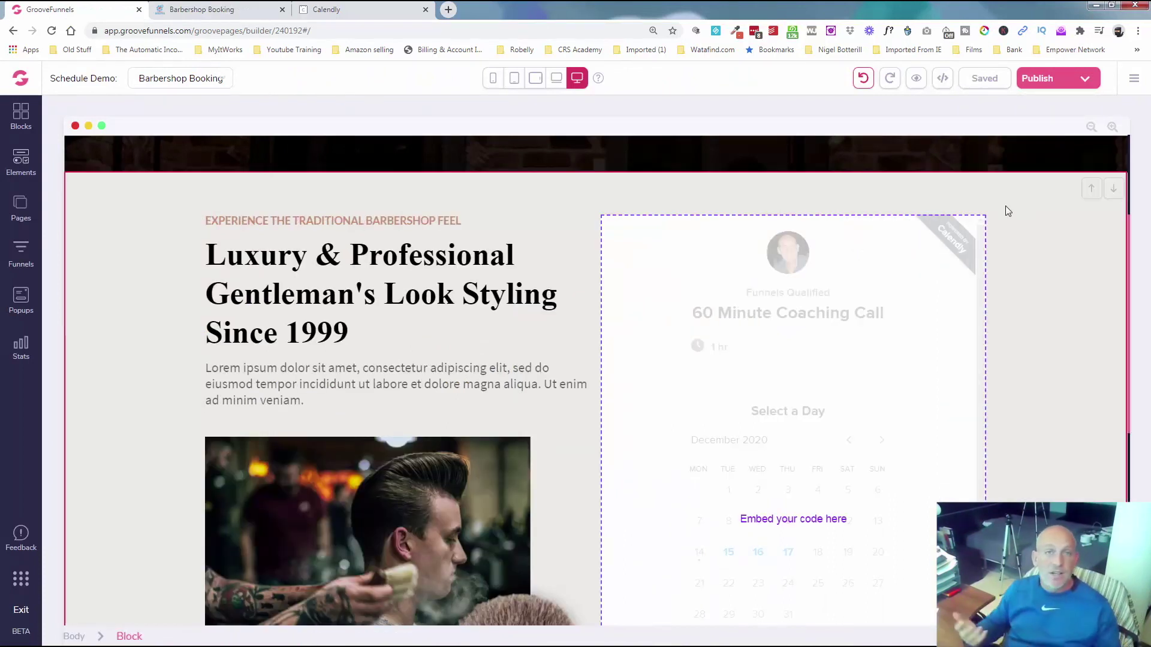